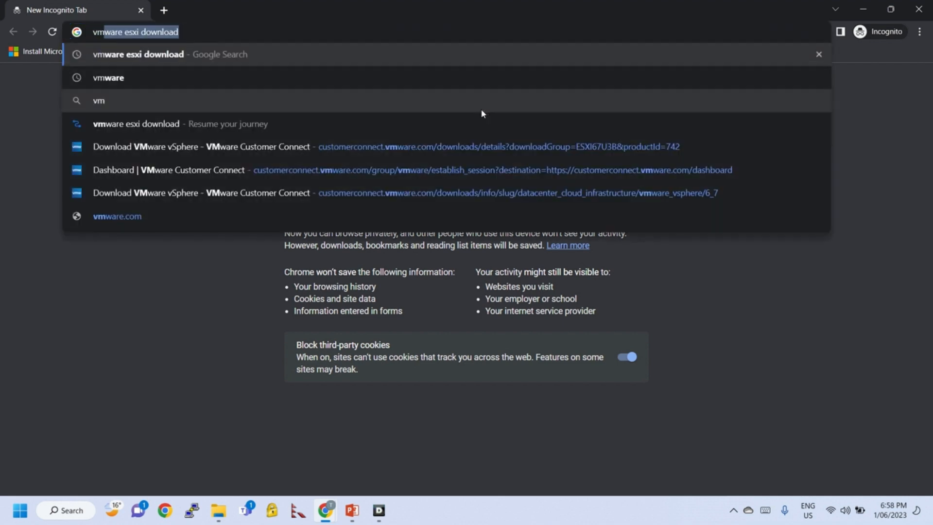
Open vmware.com and reach the Customer Connect sign-in page through the Login menu
{"action": "key", "text": "Return"}
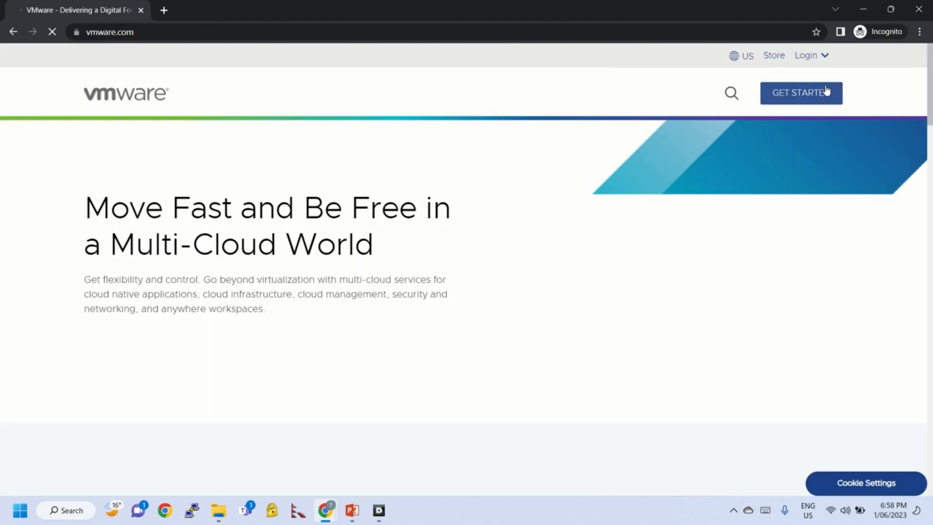
{"action": "left_click", "coordinate": [817, 64]}
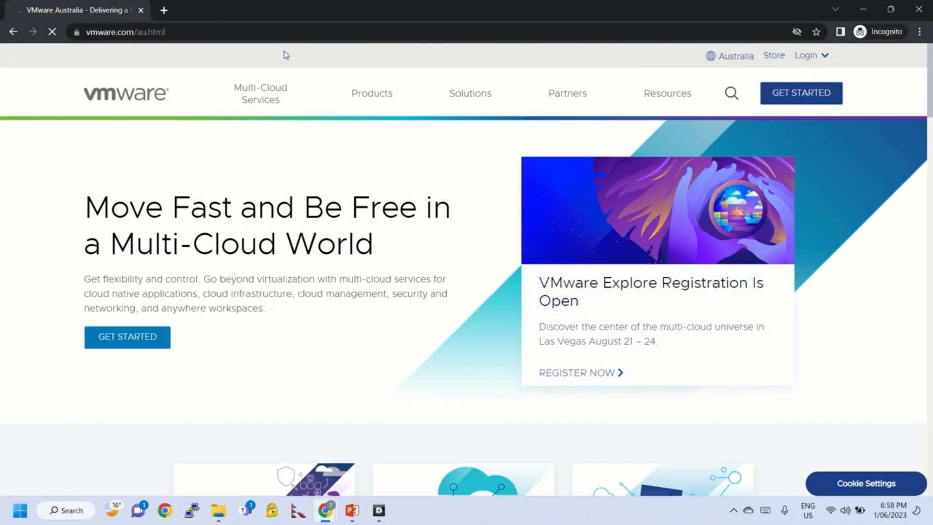
{"action": "left_click", "coordinate": [808, 57]}
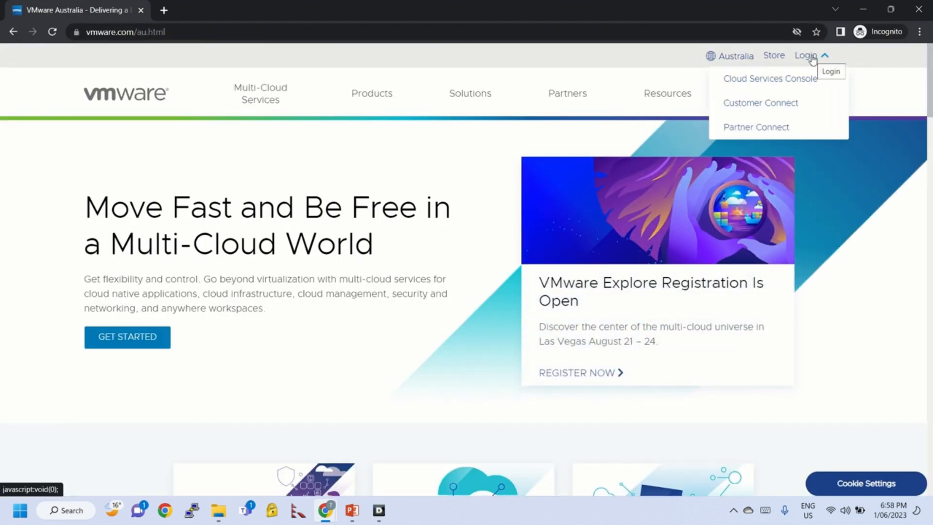
{"action": "left_click", "coordinate": [756, 104]}
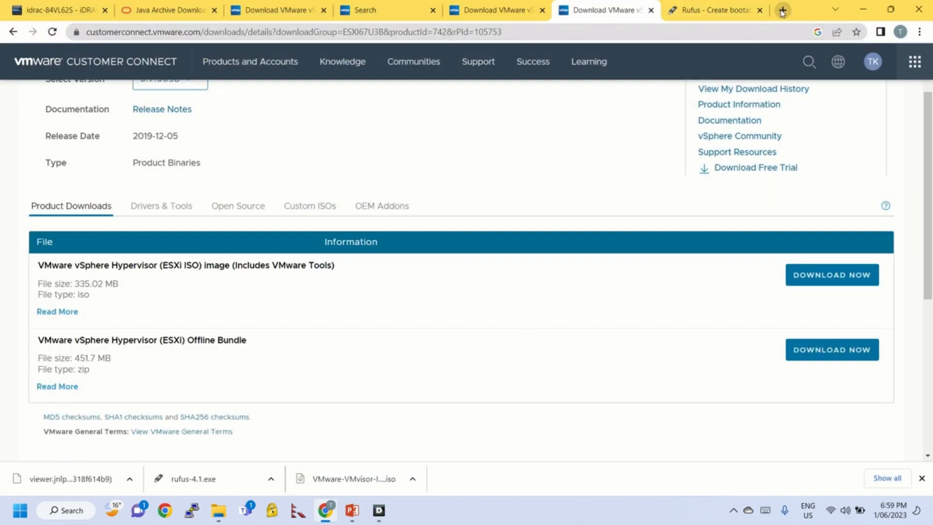
In a new tab, search Google for 'vmware esxi 6.7 download'
{"action": "left_click", "coordinate": [782, 10]}
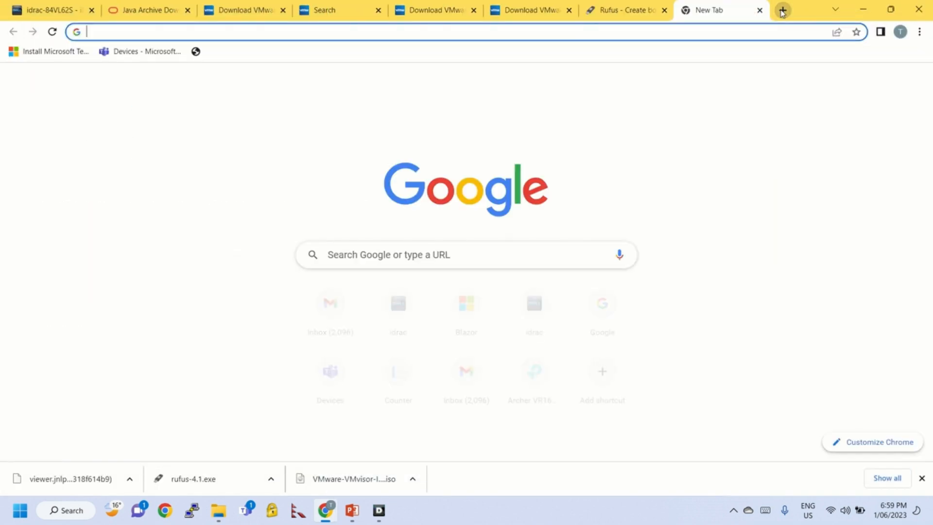
{"action": "type", "text": "vm"}
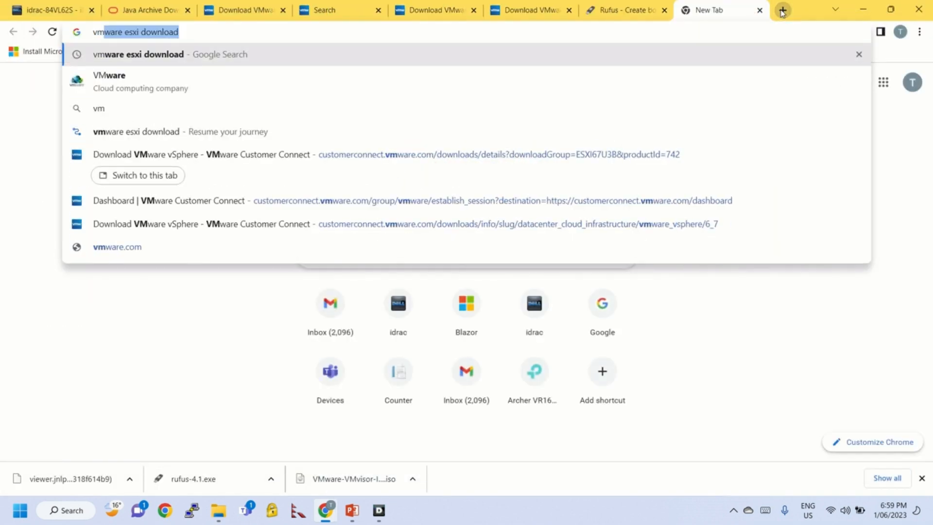
{"action": "key", "text": "Return"}
{"action": "double_click", "coordinate": [195, 72]}
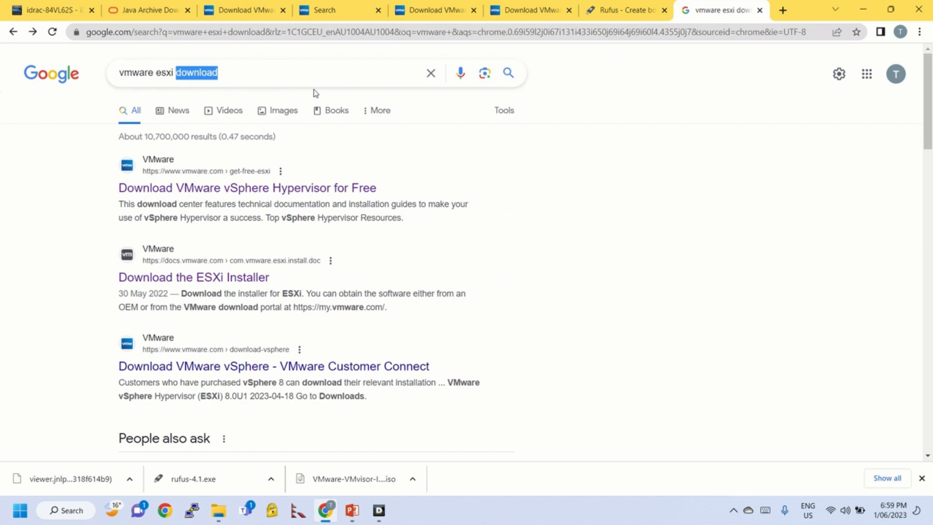
{"action": "type", "text": "6.7"}
{"action": "key", "text": "Down"}
{"action": "key", "text": "Return"}
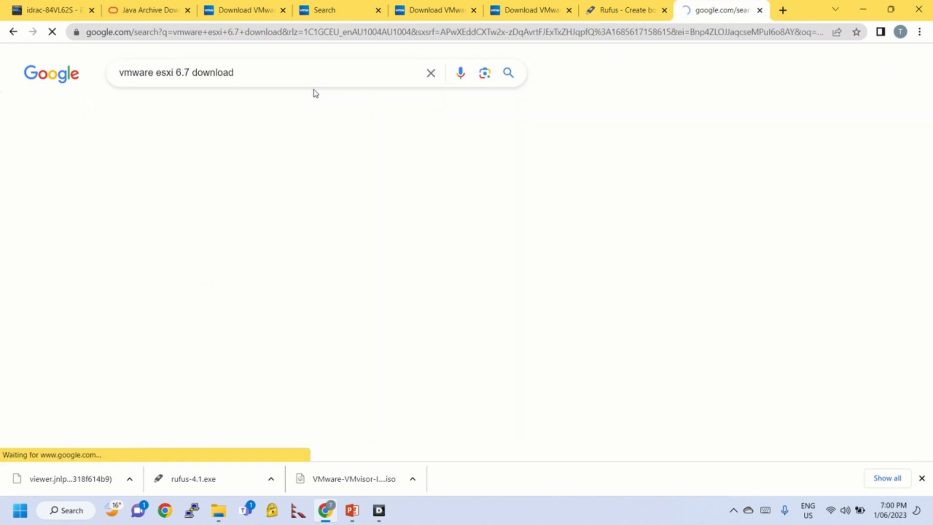
Open Download VMware vSphere and go to the ESXi 6.7U3b downloads showing the ISO
{"action": "left_click", "coordinate": [238, 188]}
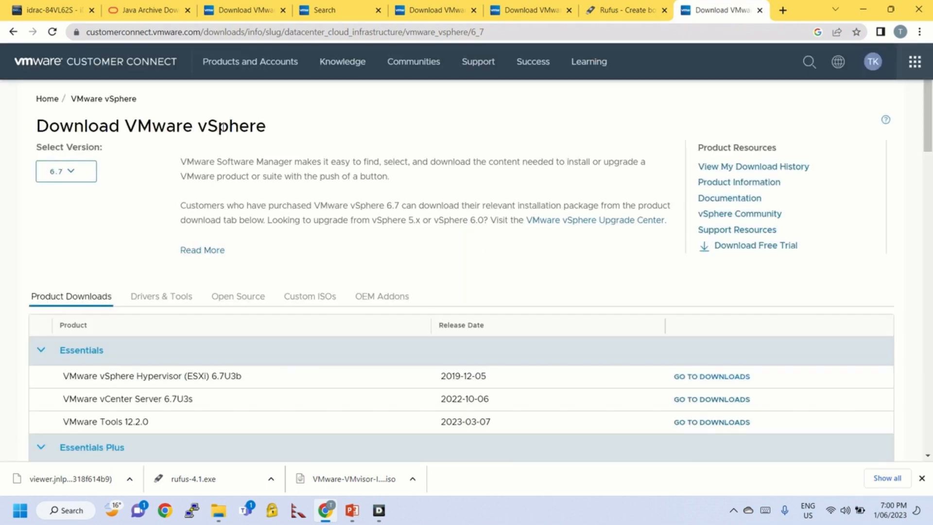
{"action": "scroll", "coordinate": [235, 293], "scroll_direction": "down", "scroll_amount": 3}
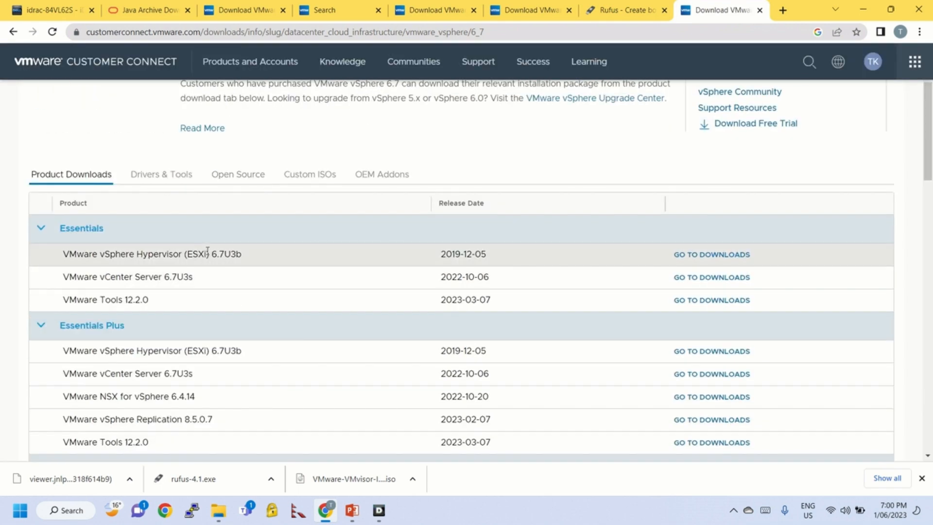
{"action": "left_click", "coordinate": [734, 259]}
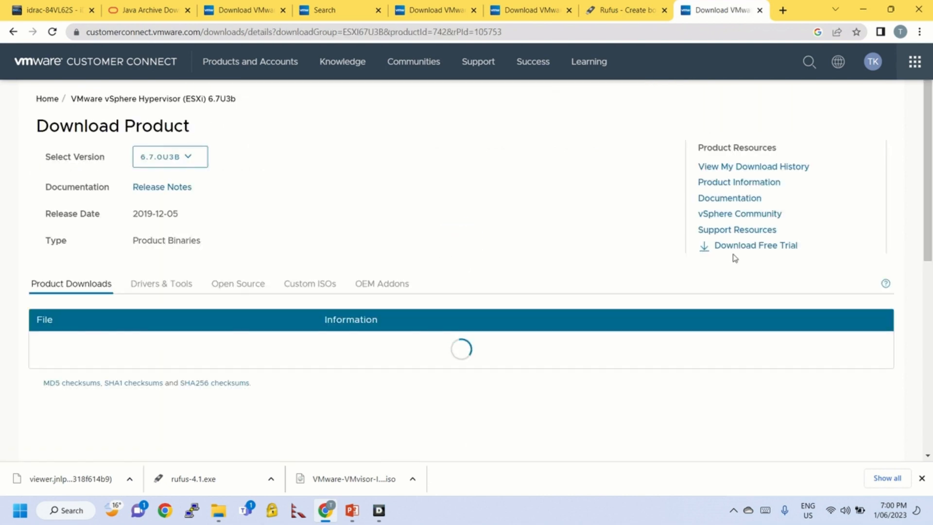
{"action": "scroll", "coordinate": [229, 270], "scroll_direction": "down", "scroll_amount": 1}
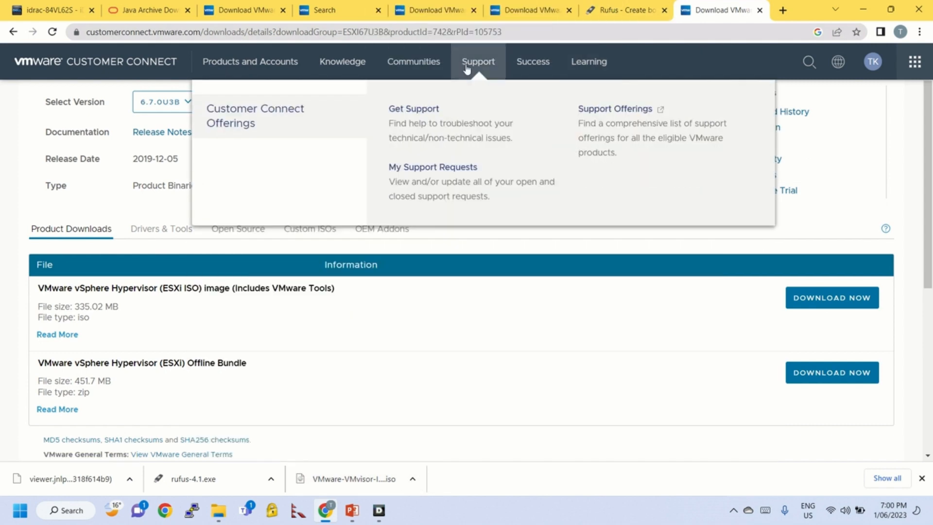
{"action": "mouse_move", "coordinate": [342, 61]}
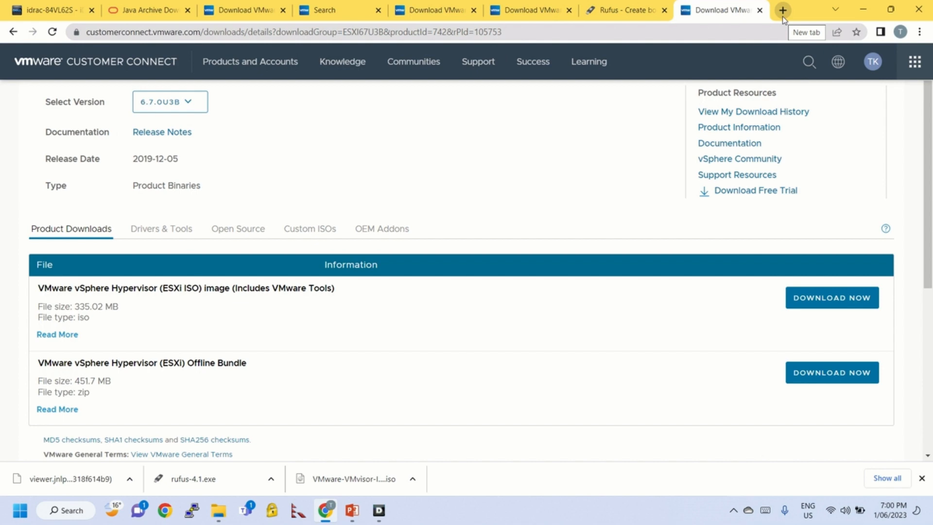
Return to the iDRAC tab and log out of the iDRAC session
{"action": "left_click", "coordinate": [782, 10]}
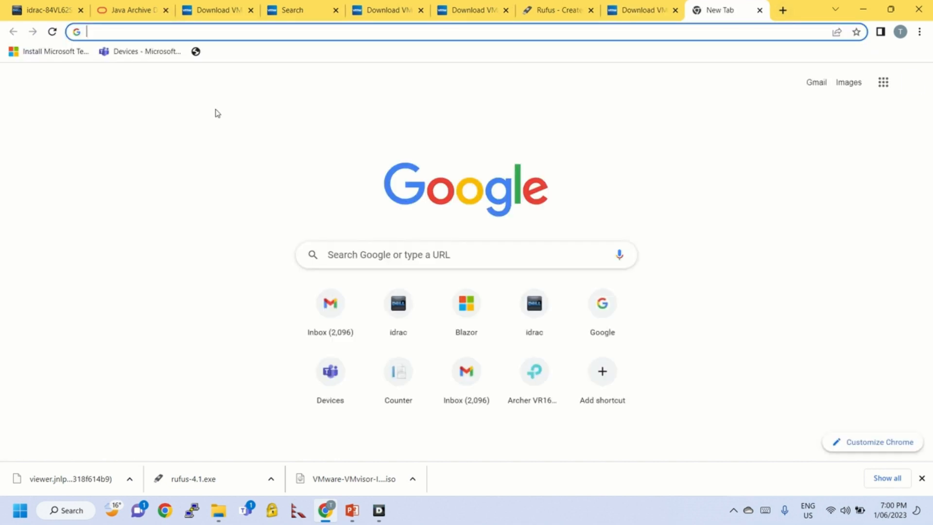
{"action": "type", "text": "i"}
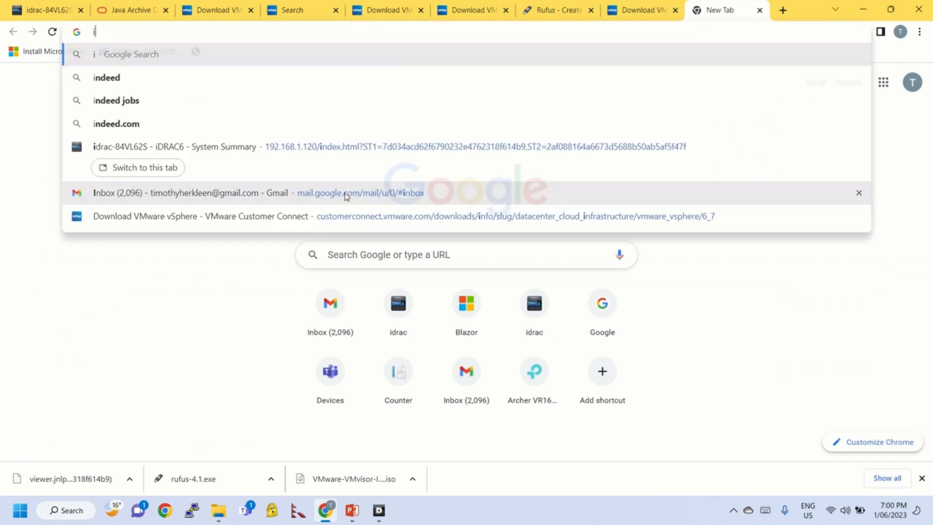
{"action": "key", "text": "BackSpace"}
{"action": "left_click", "coordinate": [46, 13]}
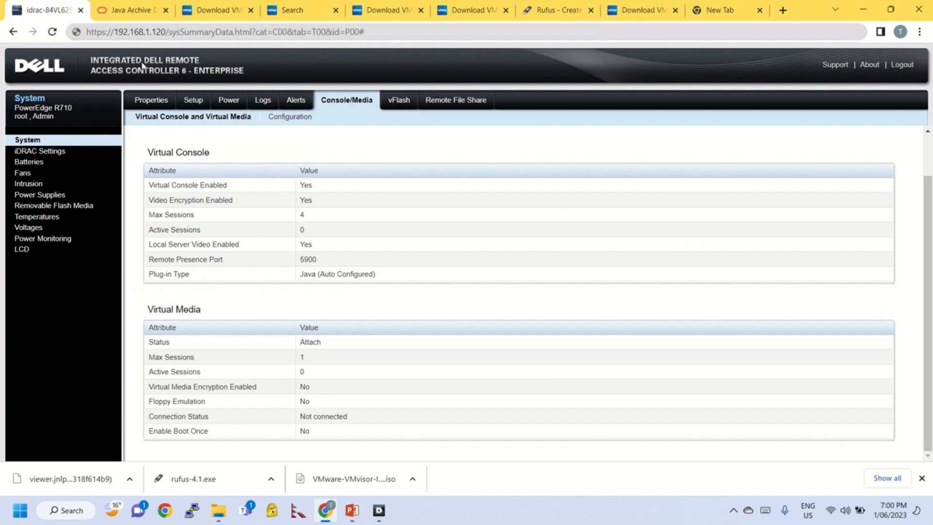
{"action": "left_click", "coordinate": [911, 65]}
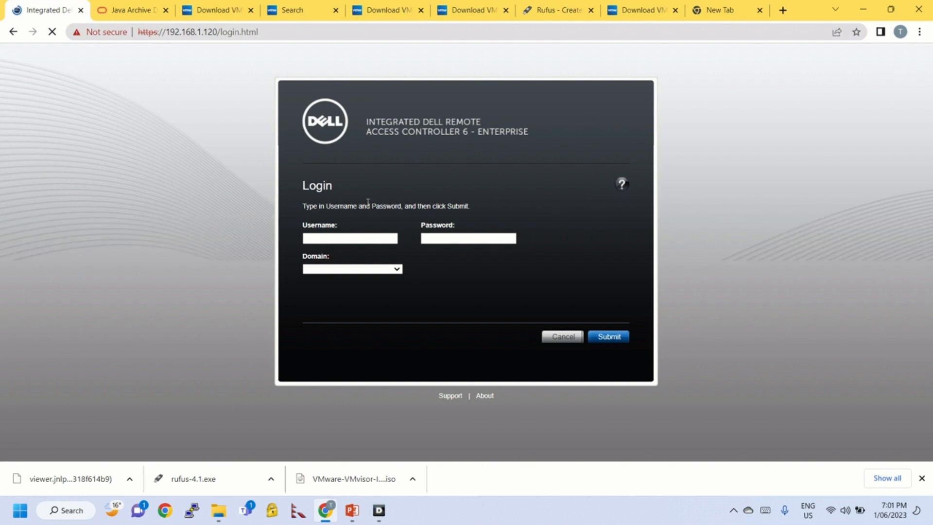
Enter 'root' as the iDRAC username, then switch to the blank new tab
{"action": "left_click", "coordinate": [327, 237]}
{"action": "type", "text": "ro"}
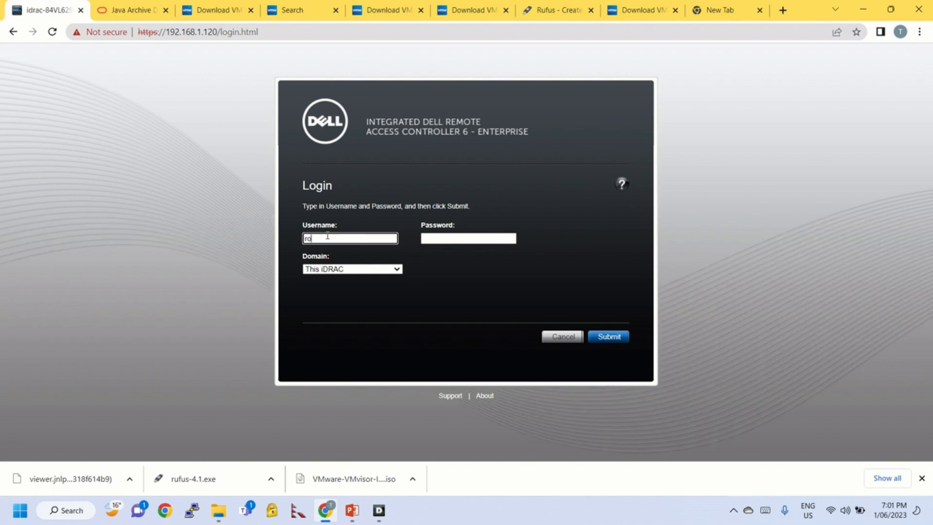
{"action": "type", "text": "ot"}
{"action": "key", "text": "Tab"}
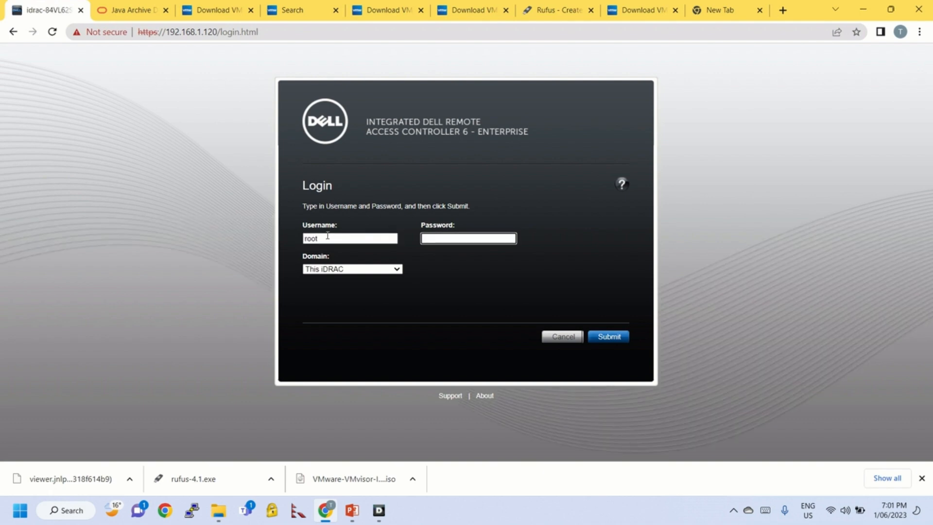
{"action": "left_click", "coordinate": [729, 11]}
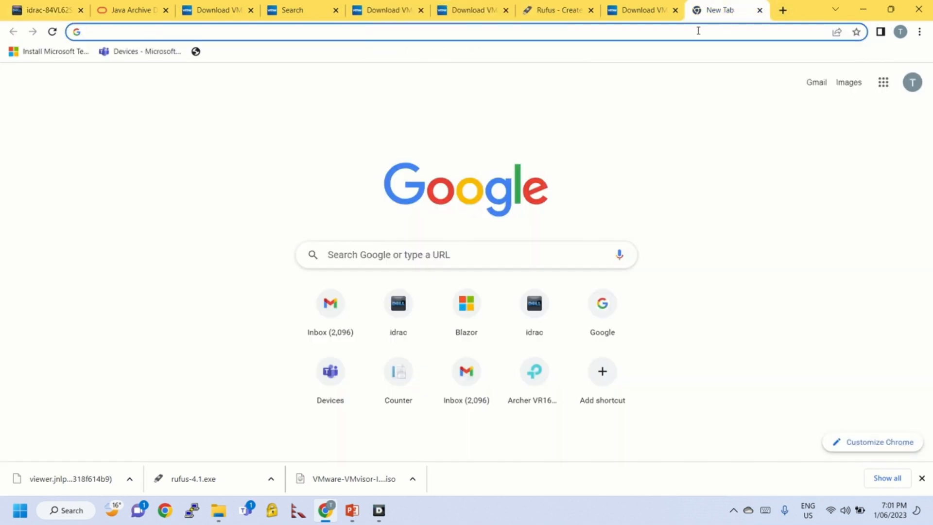
Google 'dell default idrac password', then submit the iDRAC login to reach System Summary
{"action": "type", "text": "dell "}
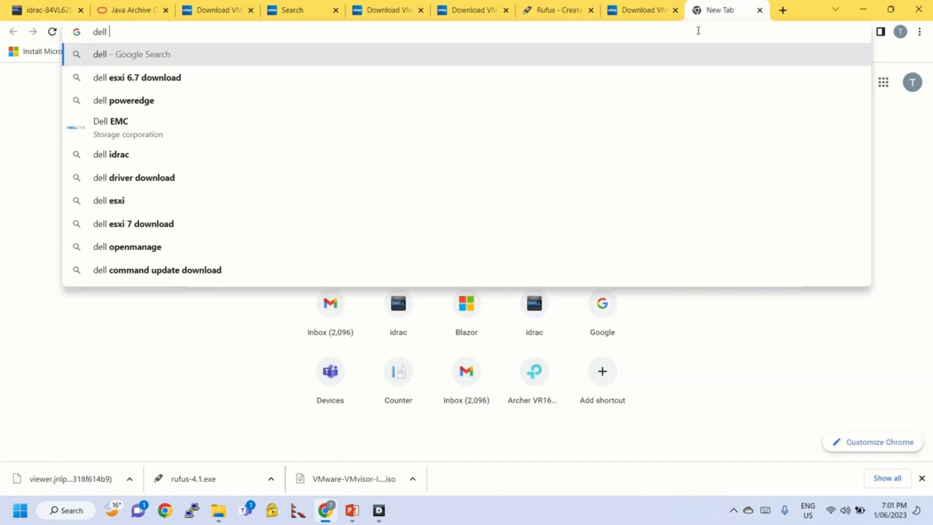
{"action": "type", "text": "default cre"}
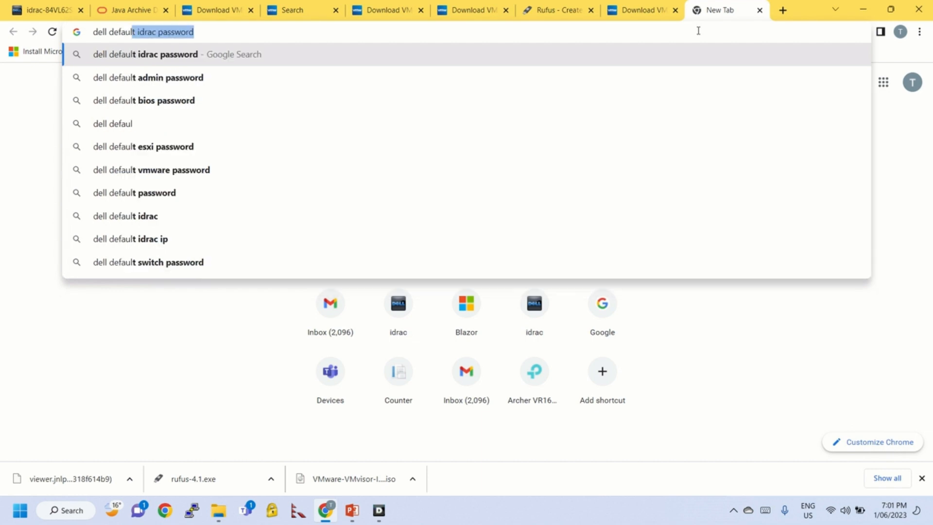
{"action": "key", "text": "BackSpace"}
{"action": "key", "text": "BackSpace"}
{"action": "key", "text": "BackSpace"}
{"action": "type", "text": "id"}
{"action": "key", "text": "Return"}
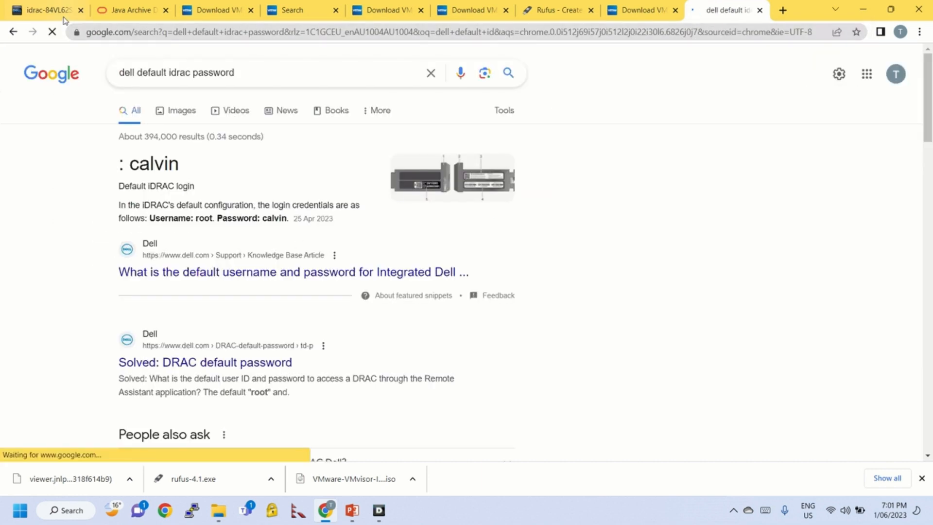
{"action": "key", "text": "ctrl+1"}
{"action": "key", "text": "Return"}
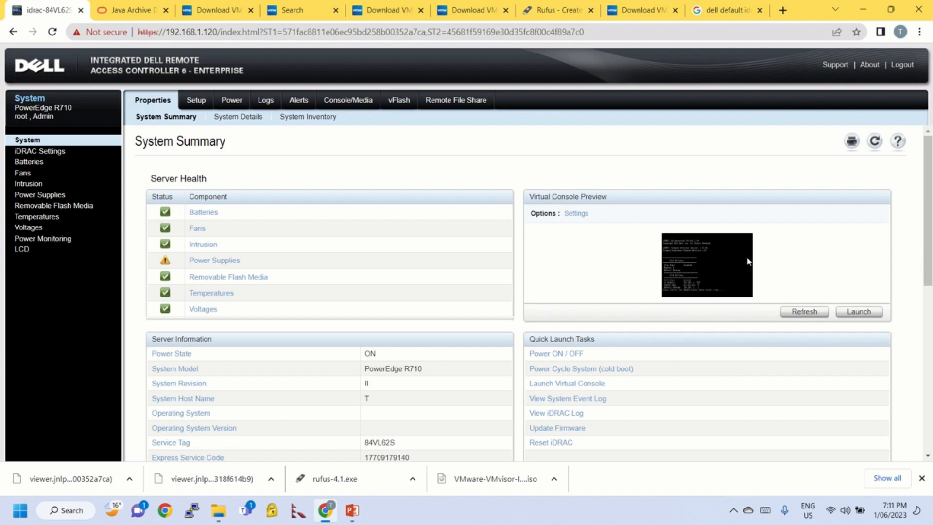
Launch the Virtual Console and open the downloaded viewer.jnlp with Java(TM) Web Start Launcher
{"action": "left_click", "coordinate": [856, 312]}
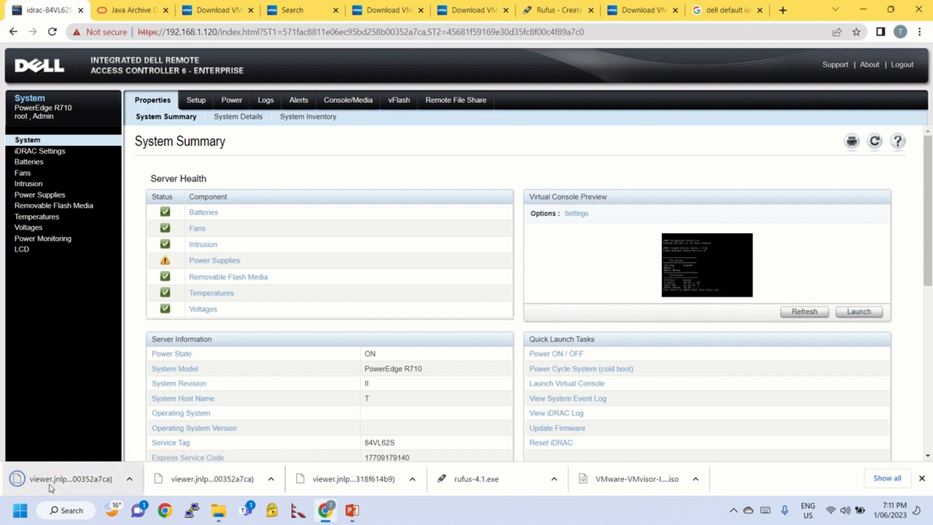
{"action": "left_click", "coordinate": [86, 479]}
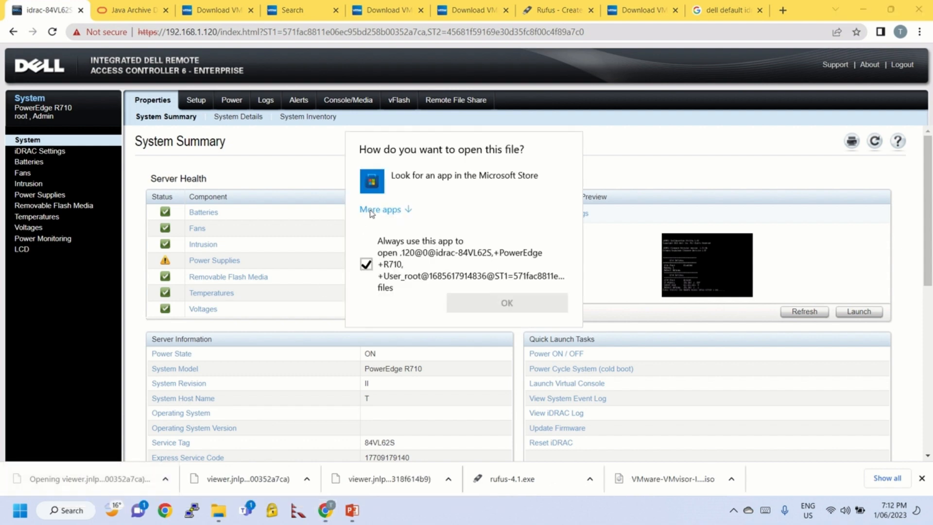
{"action": "left_click", "coordinate": [370, 211]}
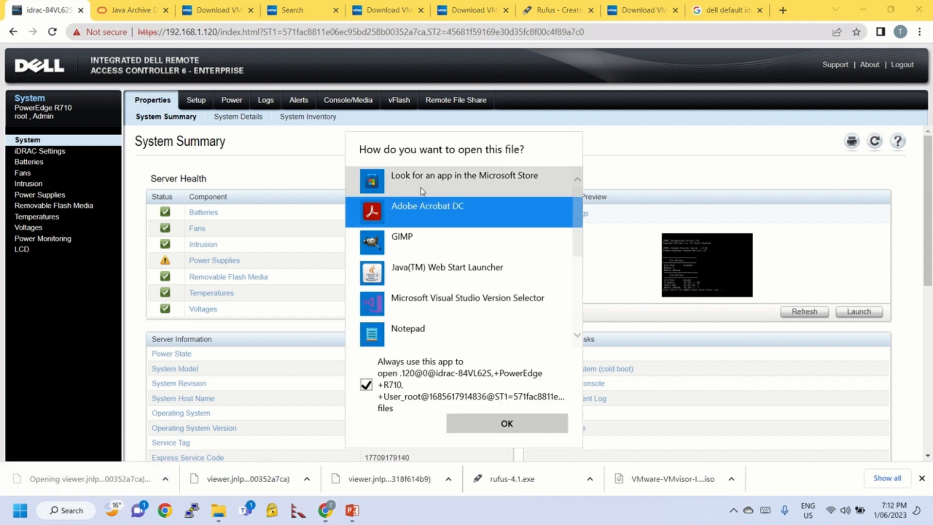
{"action": "left_click", "coordinate": [445, 272]}
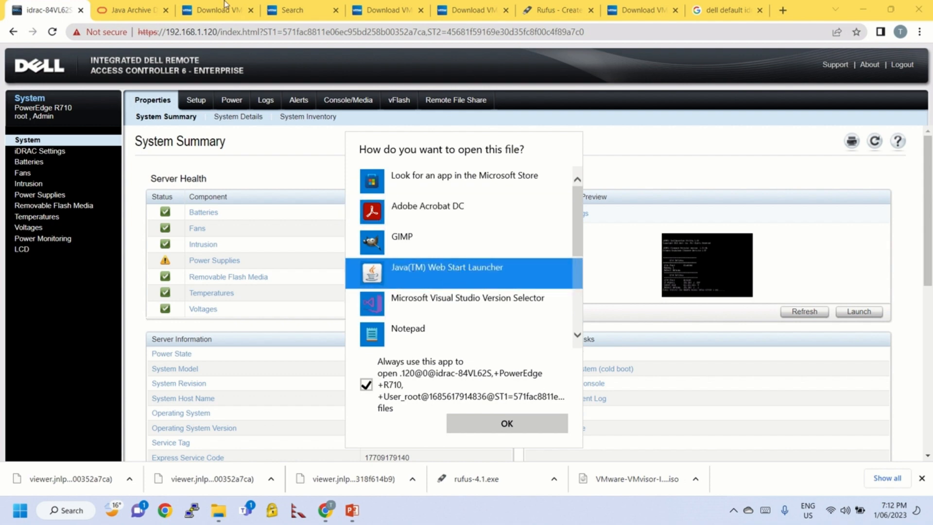
{"action": "left_click", "coordinate": [139, 15]}
Clear the 6u7 highlighting on the Java Archive page and search the web for 'java 6u7'
{"action": "left_click", "coordinate": [140, 14]}
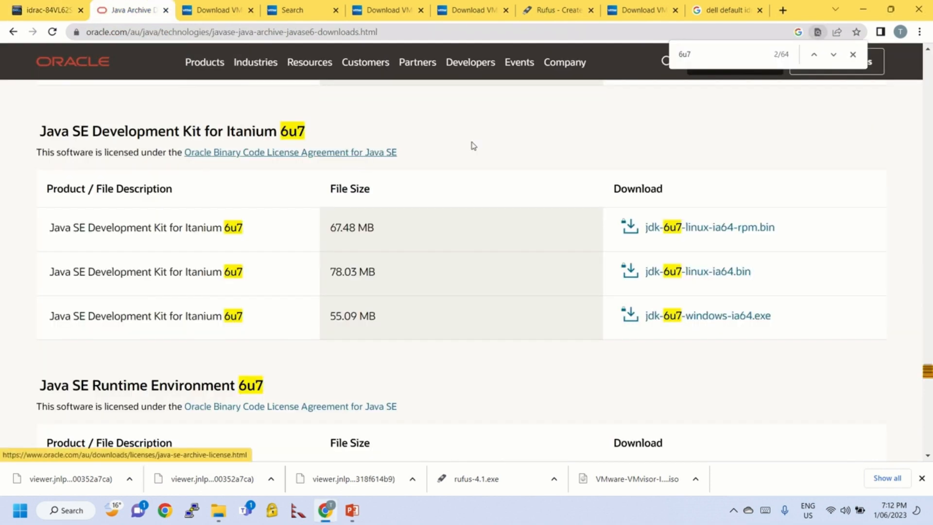
{"action": "left_click", "coordinate": [852, 54]}
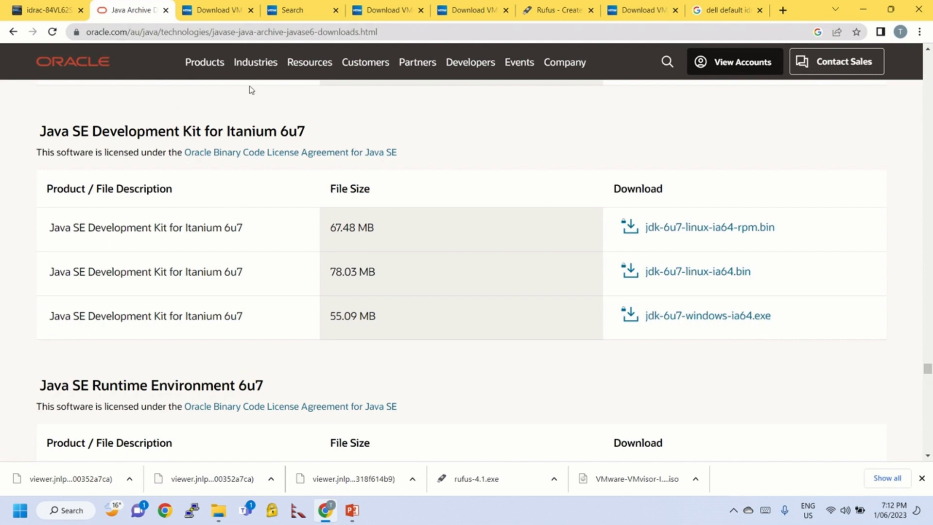
{"action": "left_click", "coordinate": [214, 9]}
{"action": "left_click", "coordinate": [219, 32]}
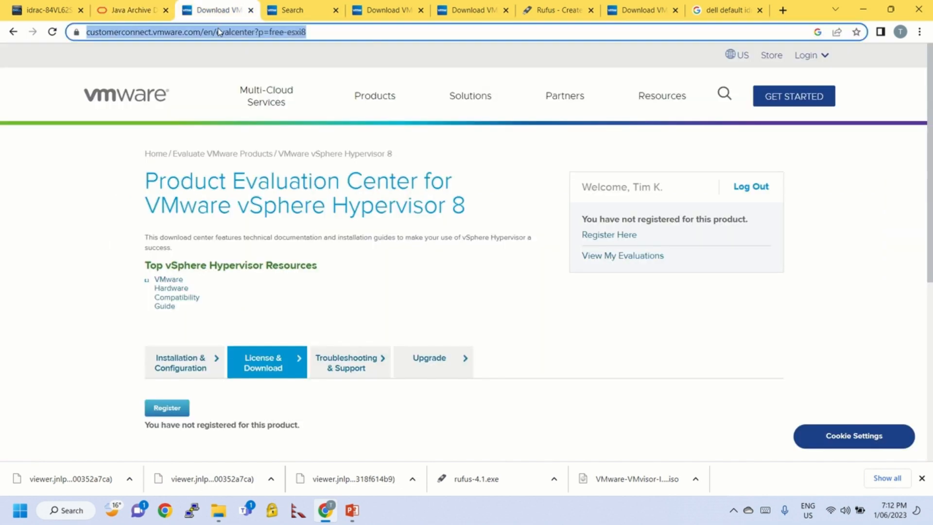
{"action": "type", "text": "java"}
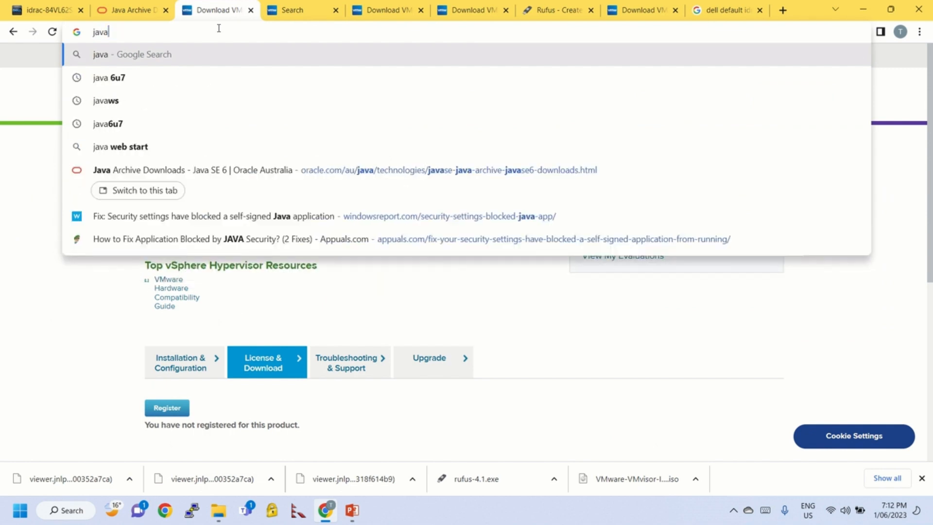
{"action": "type", "text": " 6u7"}
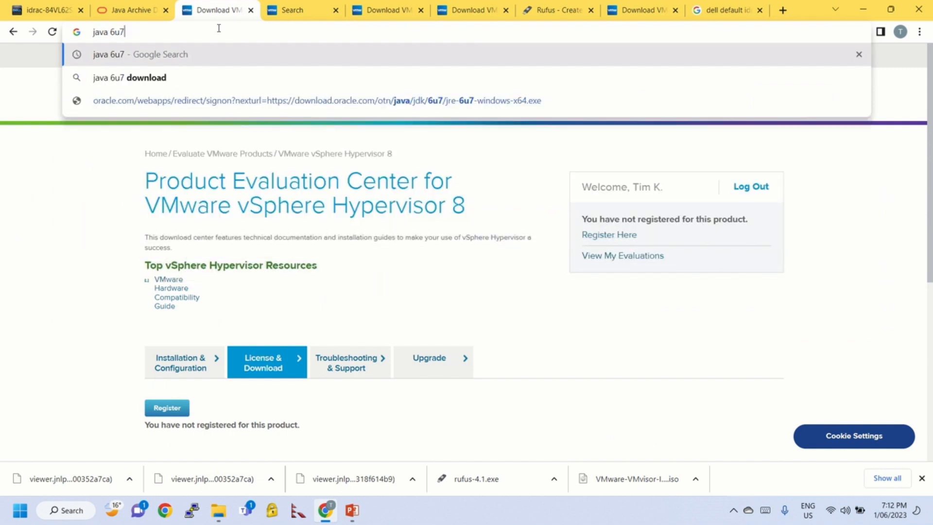
{"action": "key", "text": "Return"}
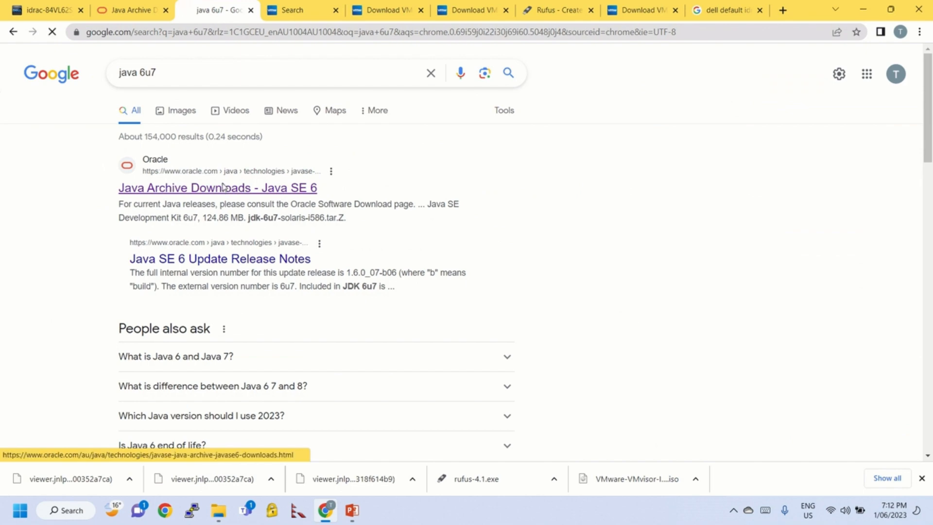
Open Oracle's Java SE 6 archive downloads and scroll to the 6u38 runtime tables
{"action": "left_click", "coordinate": [223, 188]}
{"action": "scroll", "coordinate": [318, 279], "scroll_direction": "down", "scroll_amount": 5}
{"action": "scroll", "coordinate": [318, 279], "scroll_direction": "down", "scroll_amount": 20}
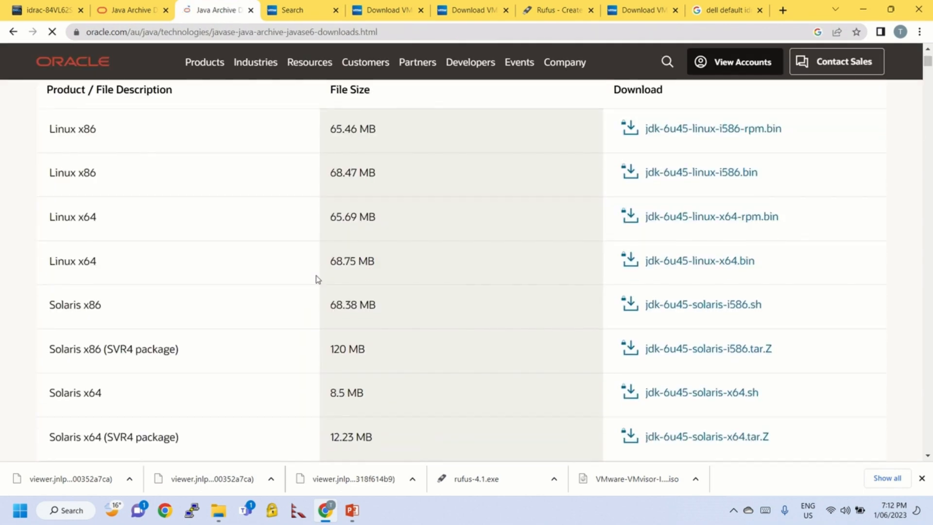
{"action": "scroll", "coordinate": [318, 279], "scroll_direction": "down", "scroll_amount": 20}
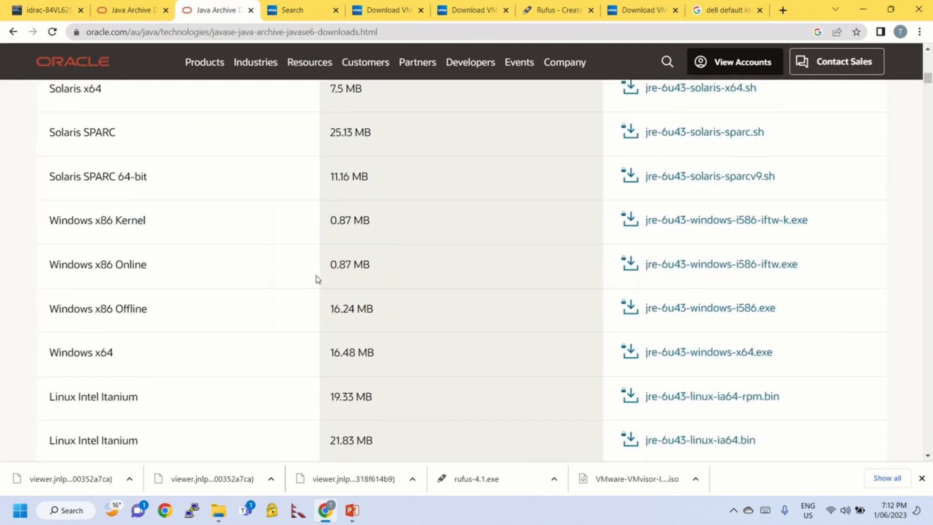
{"action": "scroll", "coordinate": [318, 280], "scroll_direction": "down", "scroll_amount": 15}
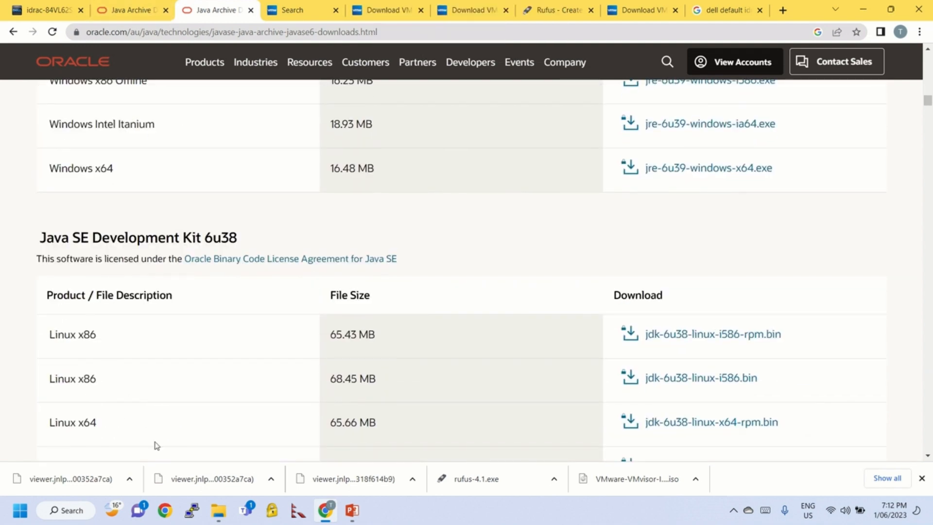
{"action": "scroll", "coordinate": [298, 248], "scroll_direction": "down", "scroll_amount": 15}
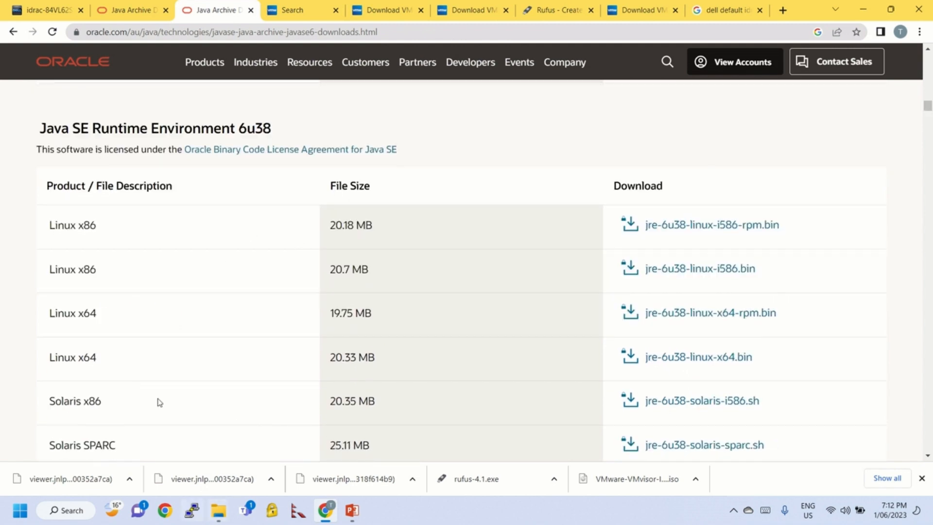
Open viewer.jnlp from the downloads bar and choose to look for another app on this PC
{"action": "left_click", "coordinate": [127, 10]}
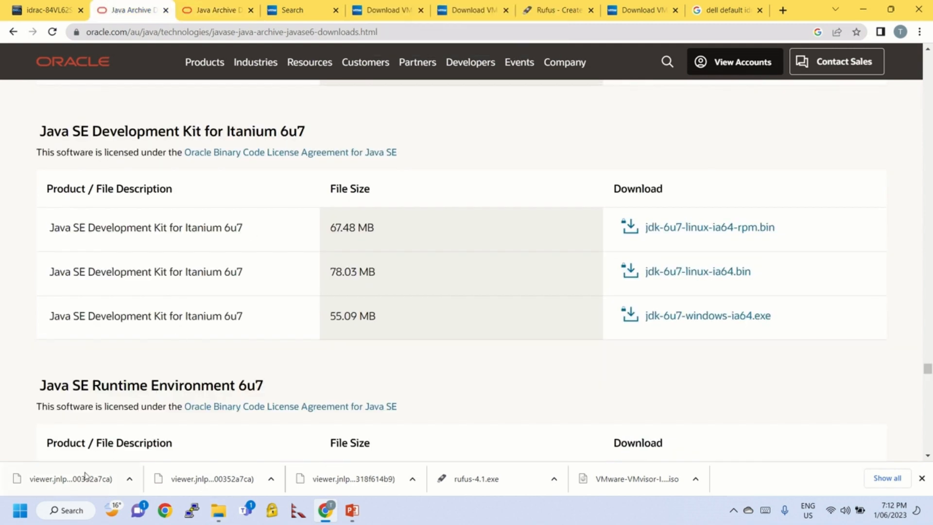
{"action": "left_click", "coordinate": [73, 482]}
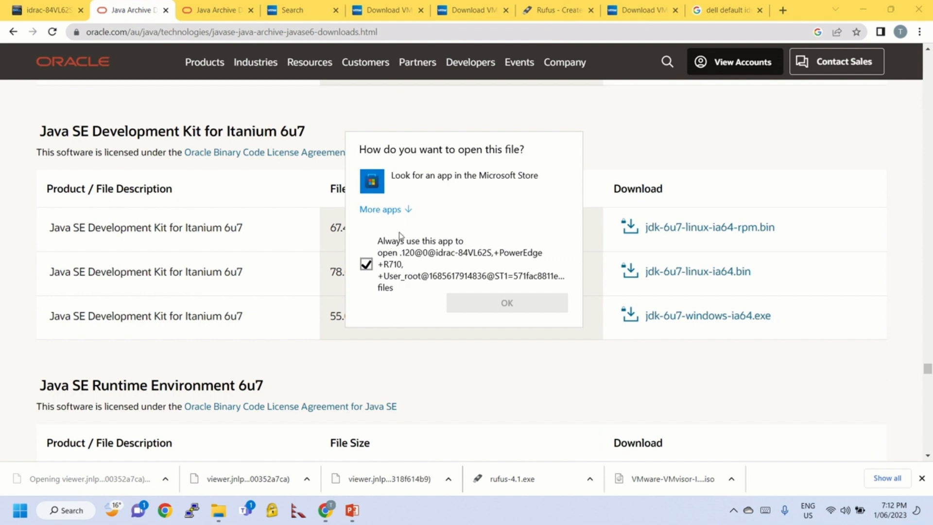
{"action": "left_click", "coordinate": [396, 208]}
{"action": "scroll", "coordinate": [428, 262], "scroll_direction": "down", "scroll_amount": 3}
{"action": "scroll", "coordinate": [431, 264], "scroll_direction": "up", "scroll_amount": 3}
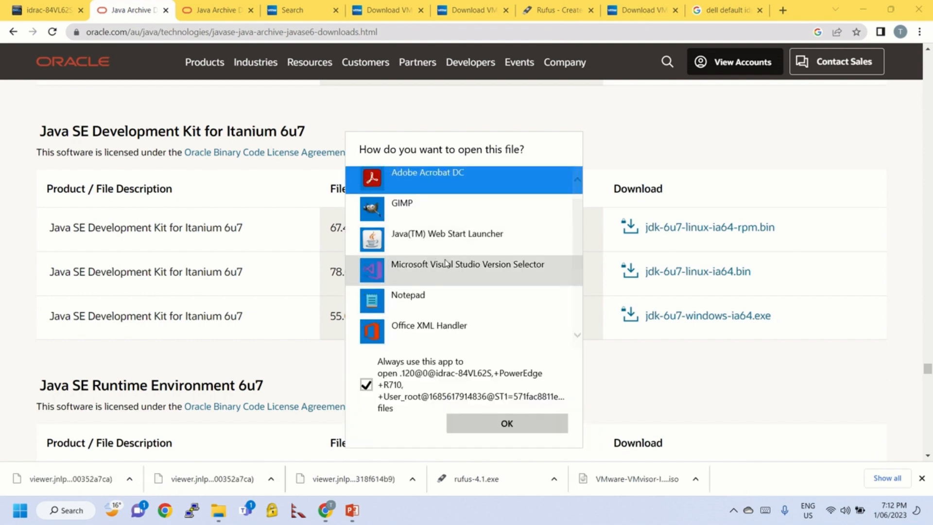
{"action": "scroll", "coordinate": [453, 251], "scroll_direction": "down", "scroll_amount": 5}
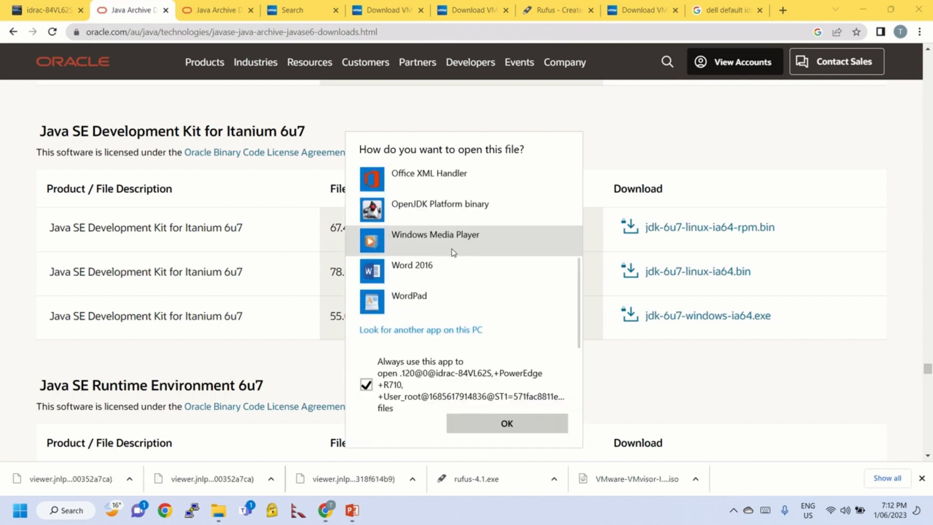
{"action": "left_click", "coordinate": [443, 331]}
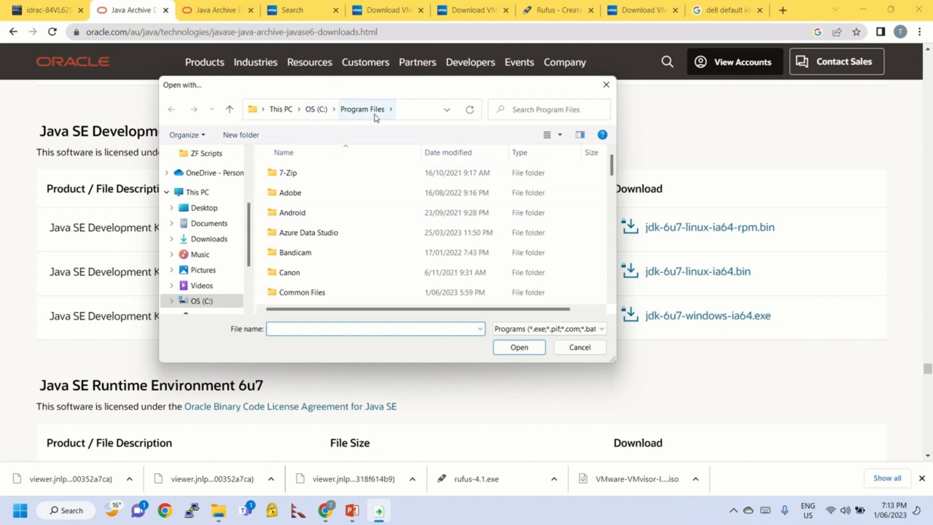
Open the viewer with C:\Program Files (x86)\Java\jre1.6.0_07\bin\javaws.exe
{"action": "left_click", "coordinate": [320, 118]}
{"action": "scroll", "coordinate": [342, 270], "scroll_direction": "down", "scroll_amount": 1}
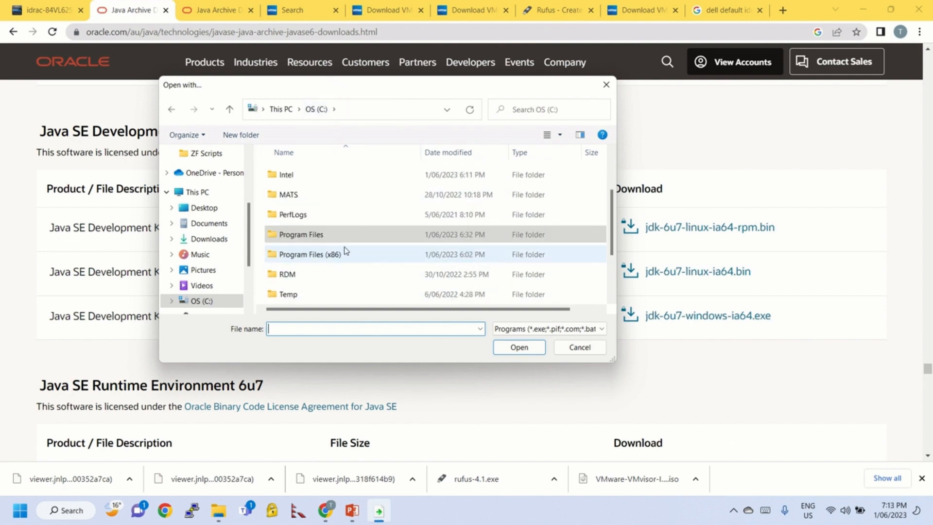
{"action": "left_click", "coordinate": [344, 257]}
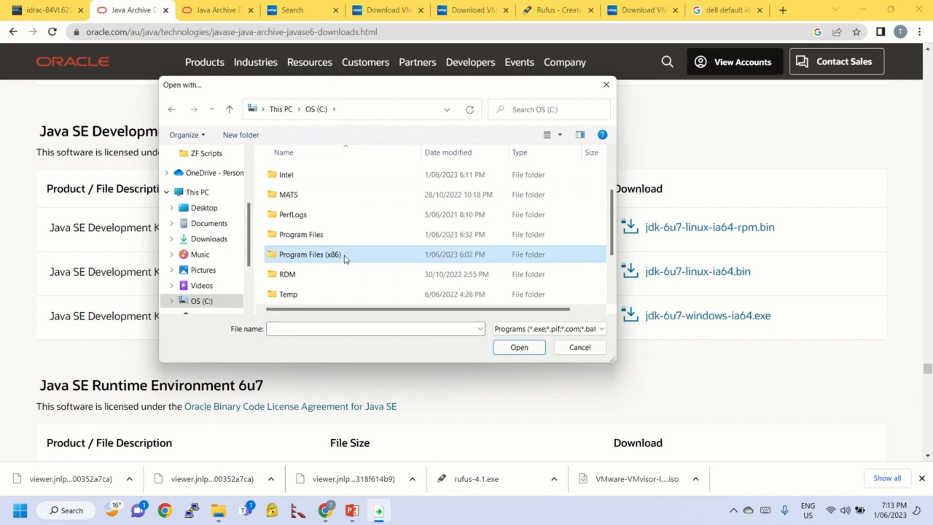
{"action": "double_click", "coordinate": [354, 258]}
{"action": "scroll", "coordinate": [354, 258], "scroll_direction": "down", "scroll_amount": 3}
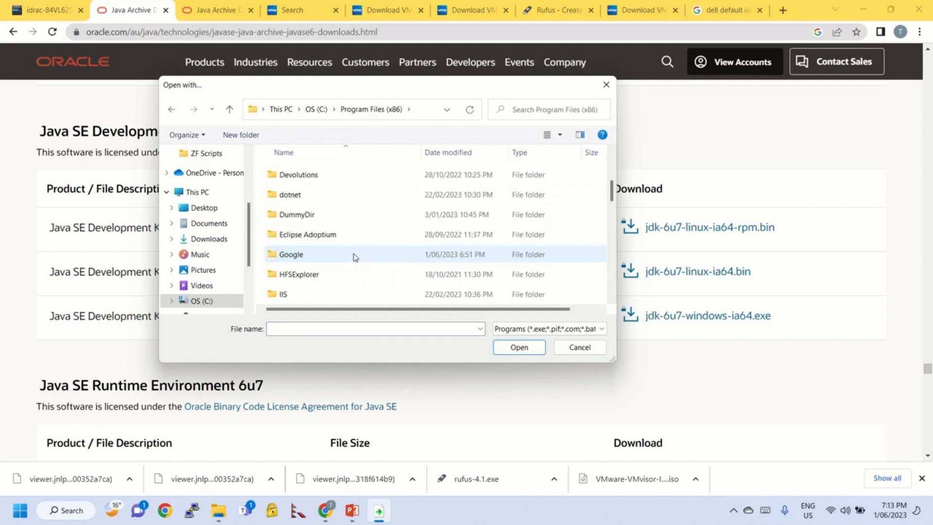
{"action": "scroll", "coordinate": [355, 258], "scroll_direction": "down", "scroll_amount": 1}
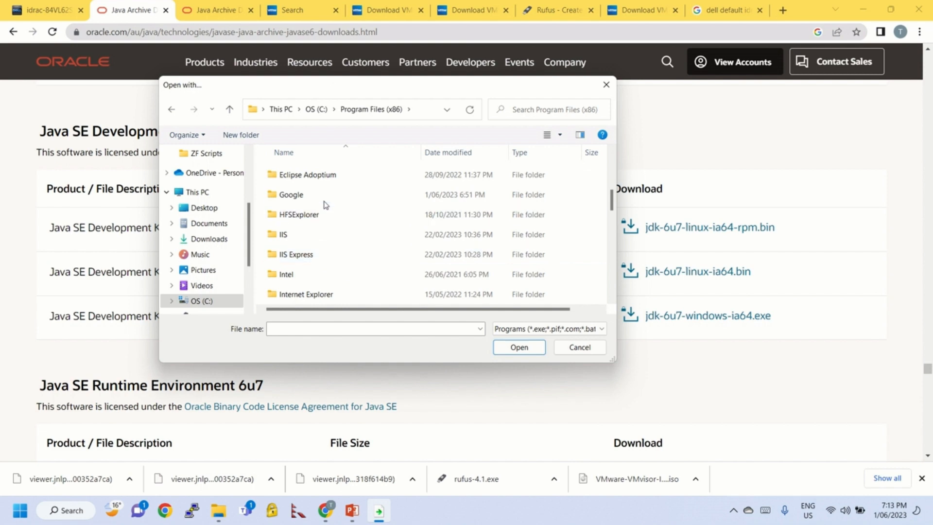
{"action": "scroll", "coordinate": [319, 249], "scroll_direction": "down", "scroll_amount": 3}
{"action": "scroll", "coordinate": [322, 201], "scroll_direction": "up", "scroll_amount": 1}
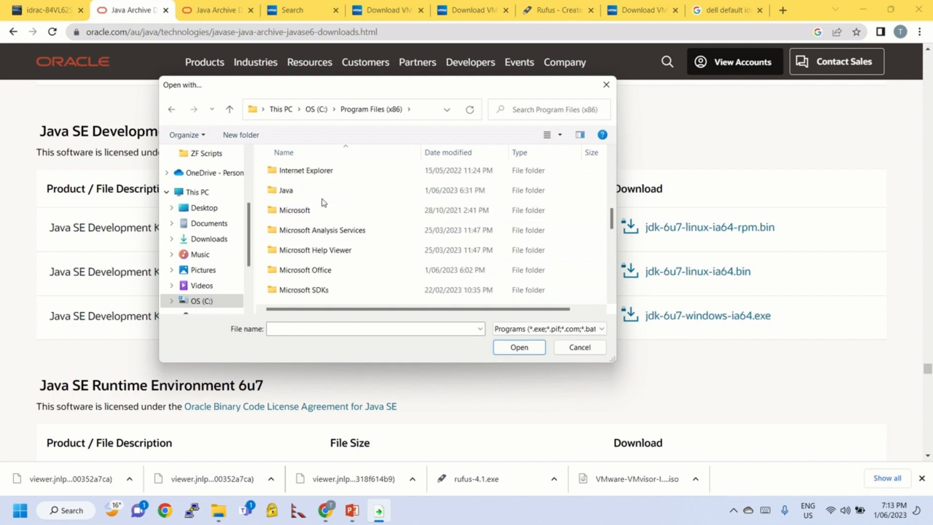
{"action": "double_click", "coordinate": [332, 192]}
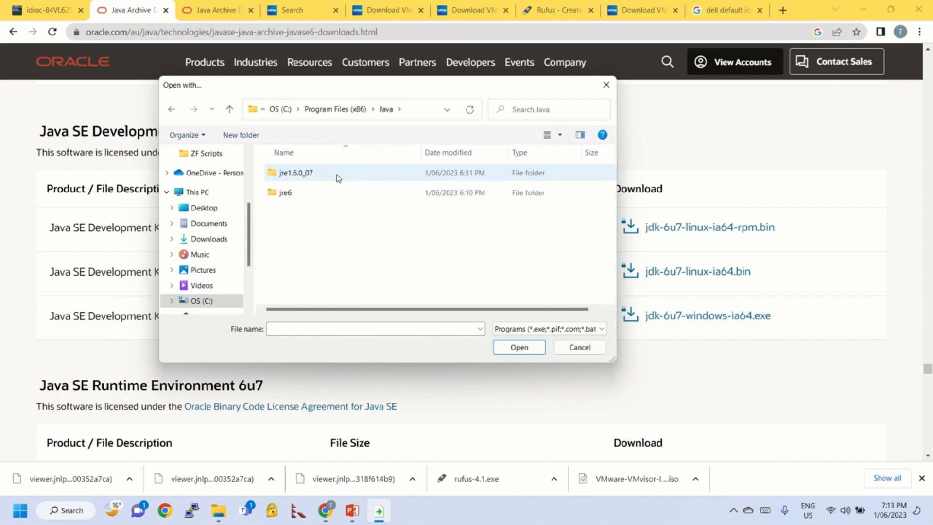
{"action": "double_click", "coordinate": [337, 176]}
{"action": "double_click", "coordinate": [299, 176]}
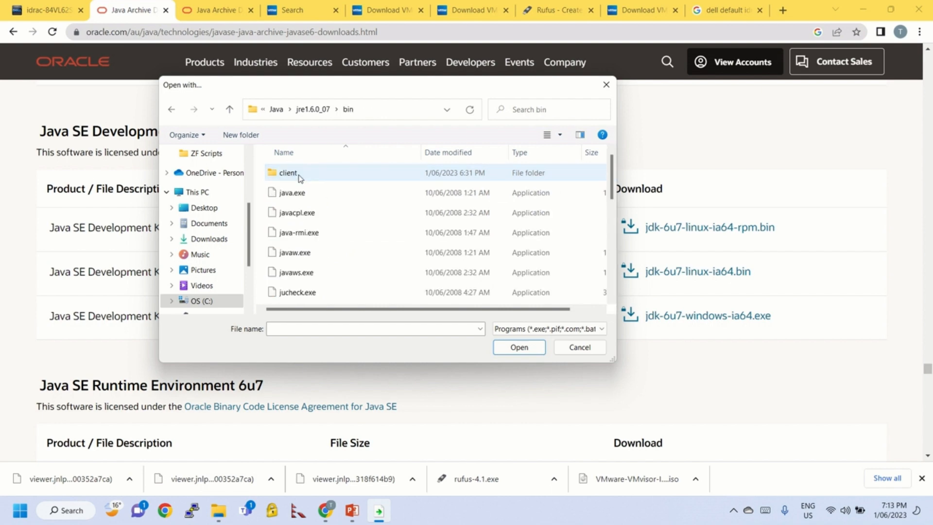
{"action": "double_click", "coordinate": [296, 273]}
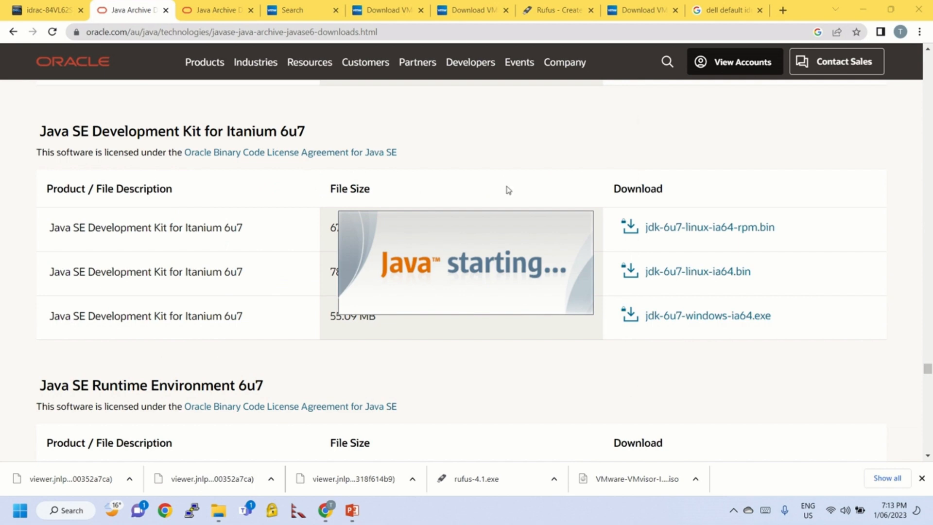
Minimize Chrome, close the Downloads window, and maximize the iDRAC console once it connects
{"action": "left_click", "coordinate": [862, 10]}
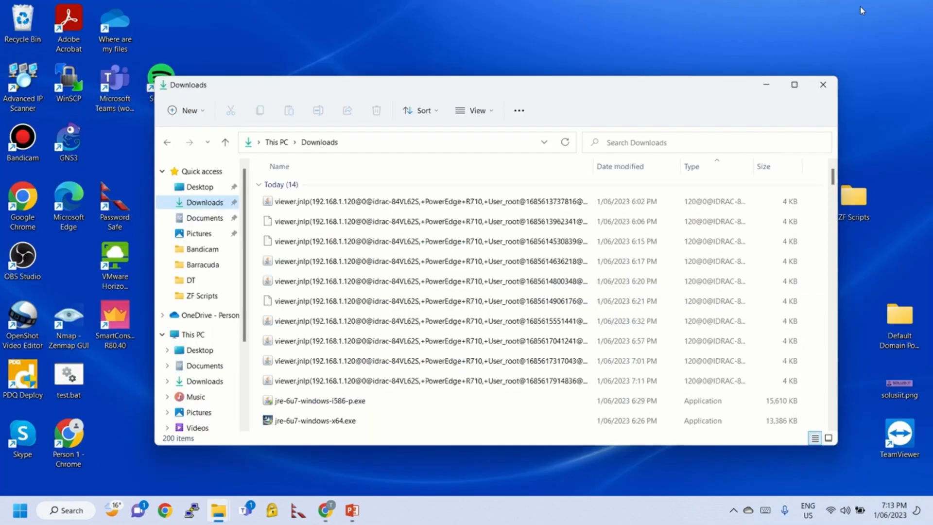
{"action": "left_click", "coordinate": [829, 85]}
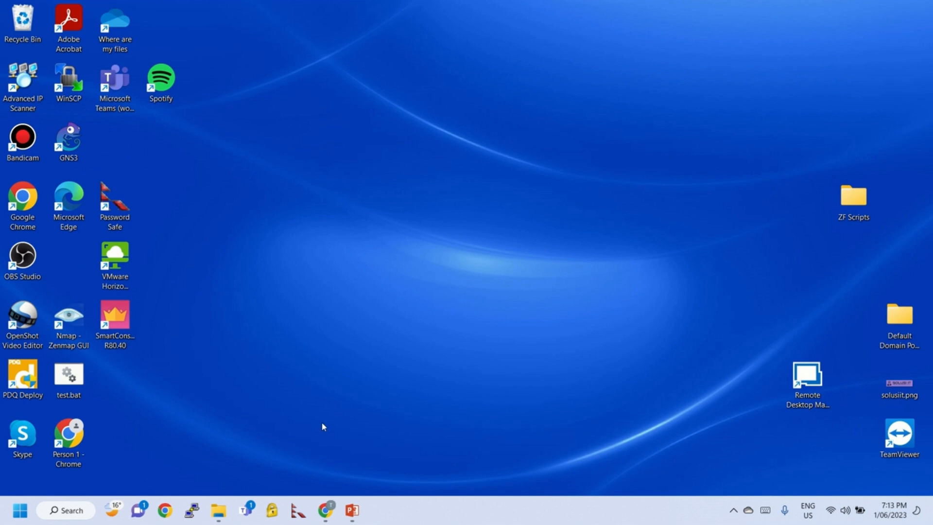
{"action": "mouse_move", "coordinate": [328, 516]}
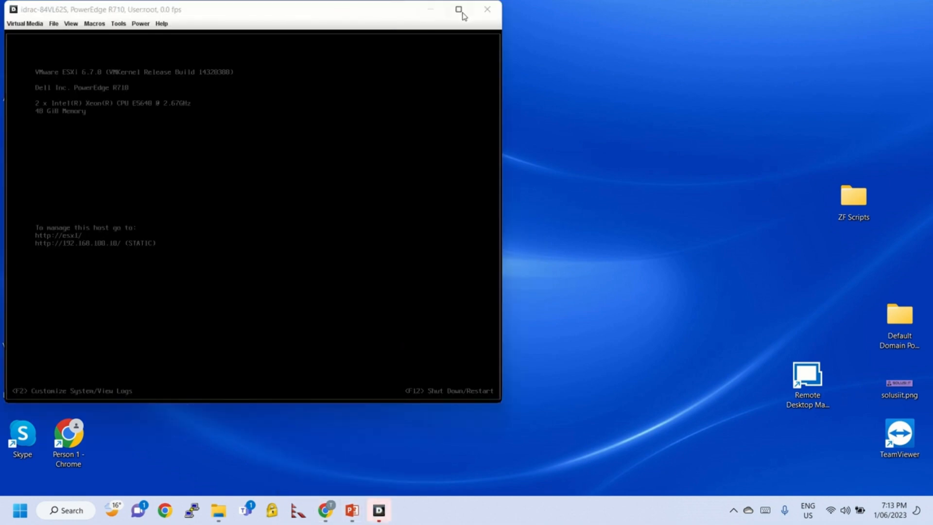
{"action": "left_click", "coordinate": [458, 10]}
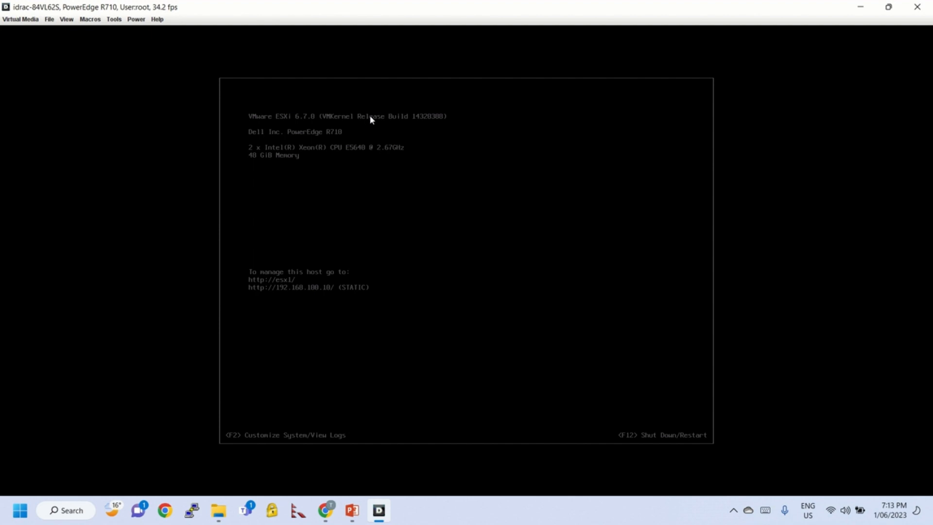
Launch the Virtual Media session from the console and center its window
{"action": "left_click", "coordinate": [50, 19]}
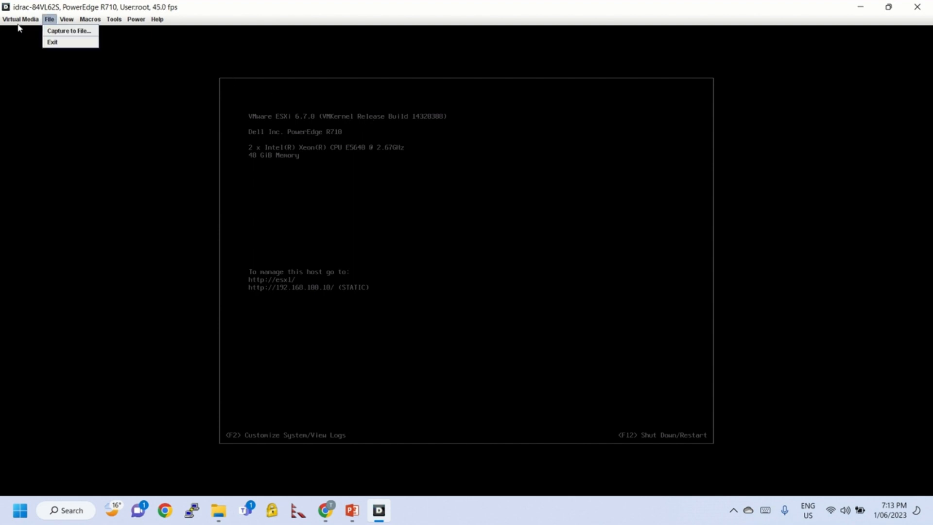
{"action": "mouse_move", "coordinate": [18, 22]}
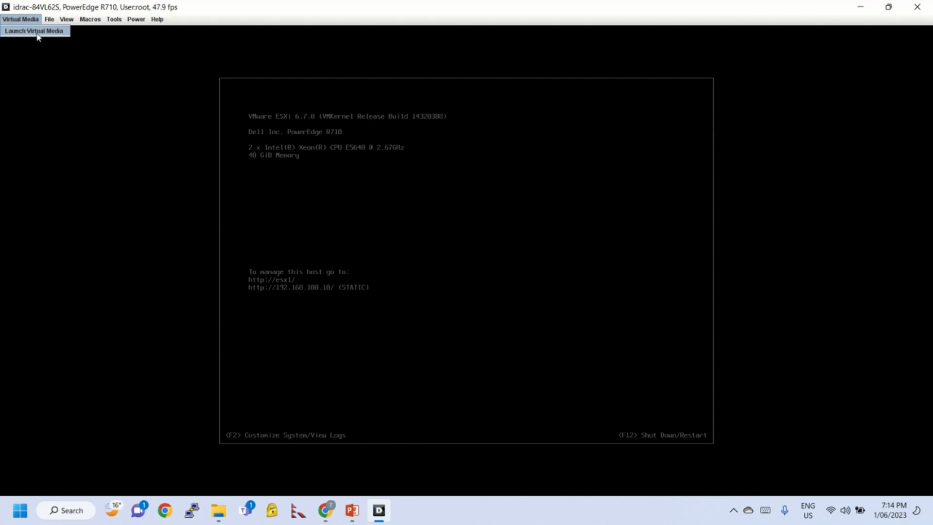
{"action": "left_click", "coordinate": [31, 33]}
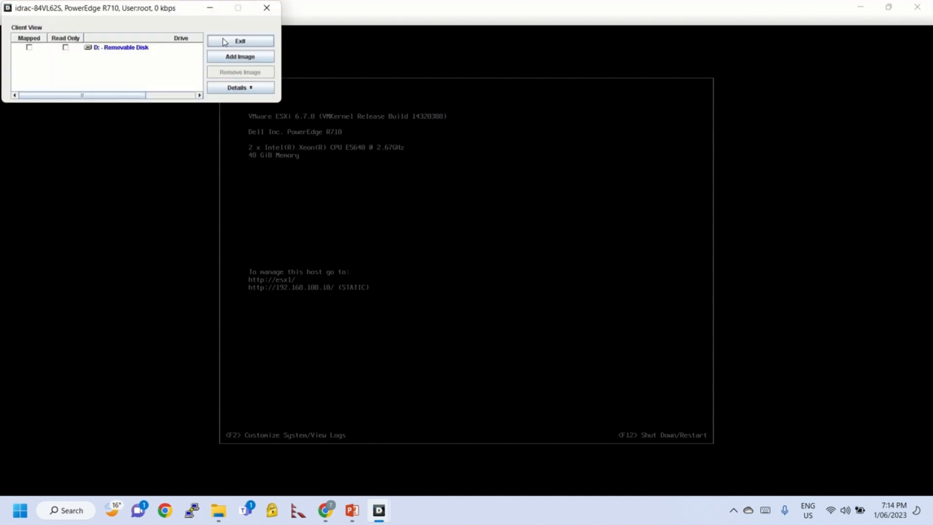
{"action": "left_click_drag", "start_coordinate": [162, 8], "coordinate": [263, 85]}
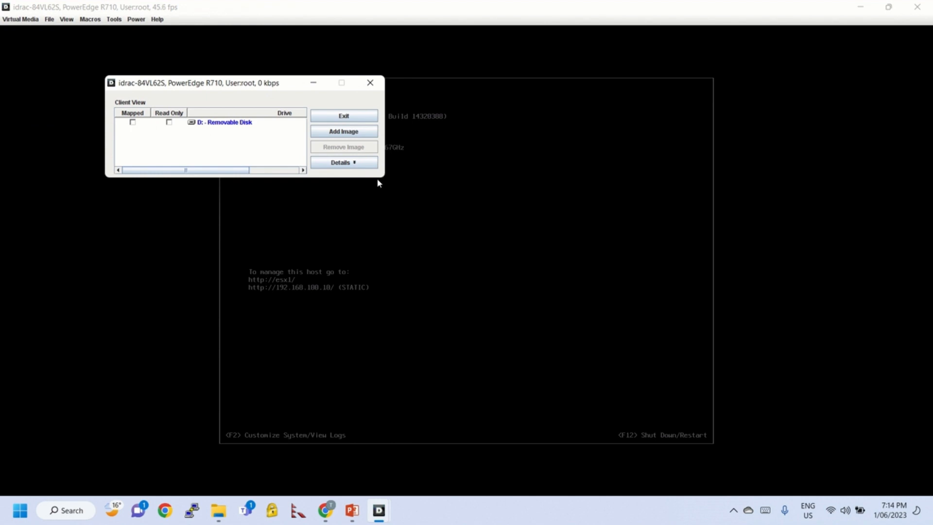
Add the ESXi 6.7.0 update03 installer ISO from the Downloads folder as an image
{"action": "left_click", "coordinate": [359, 136]}
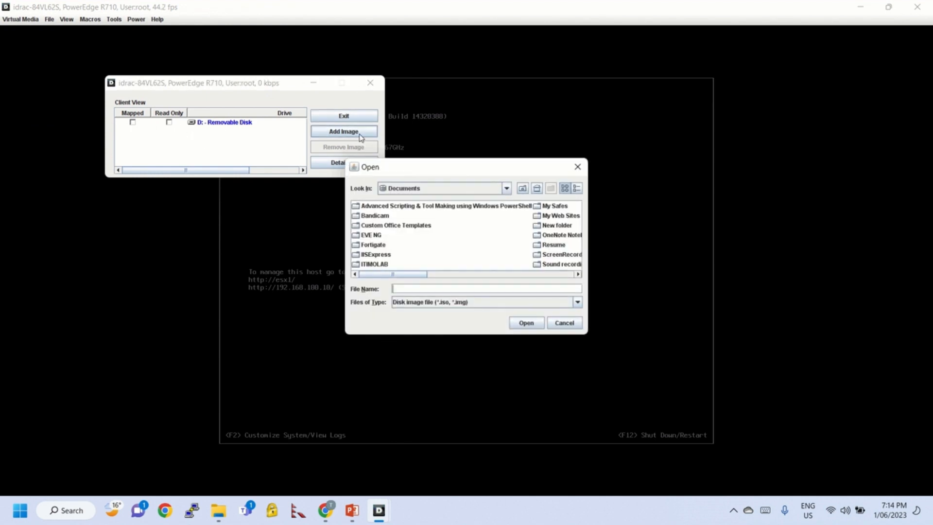
{"action": "left_click", "coordinate": [506, 188]}
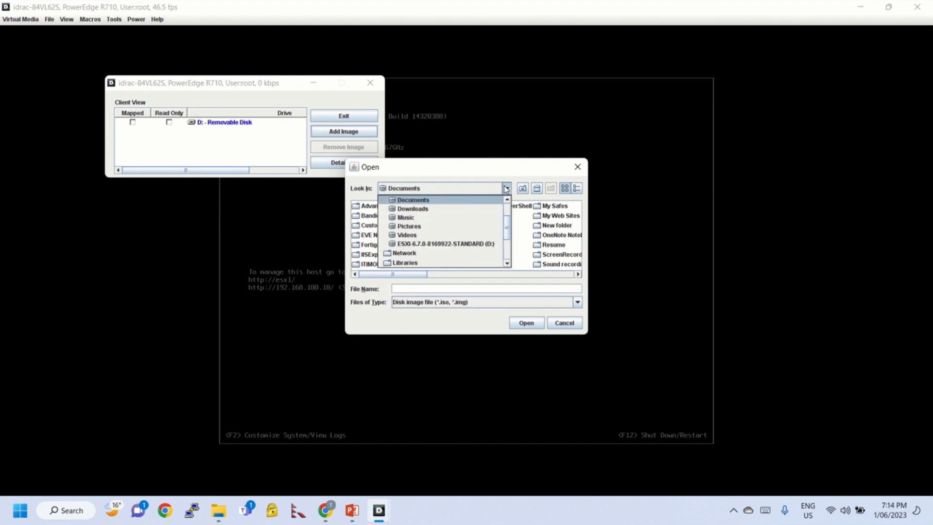
{"action": "left_click", "coordinate": [443, 213]}
{"action": "left_click_drag", "start_coordinate": [402, 276], "coordinate": [569, 272]}
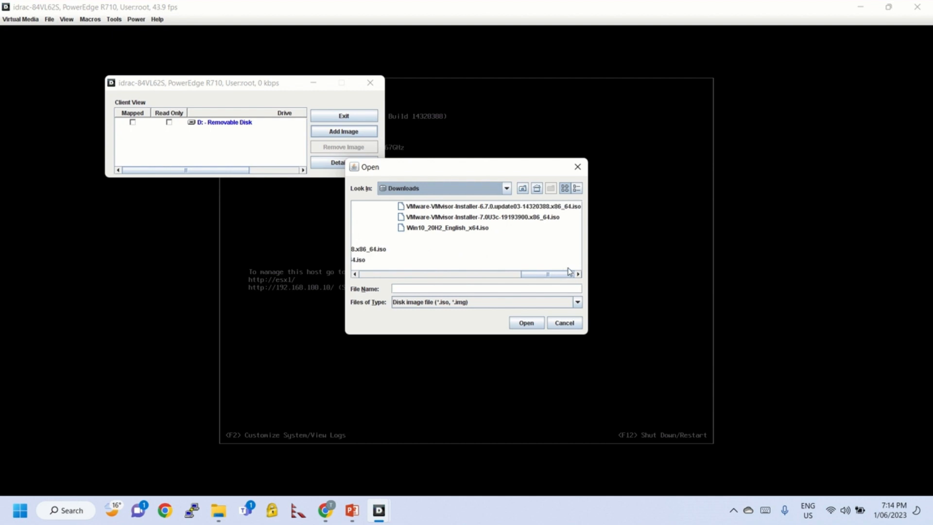
{"action": "left_click", "coordinate": [505, 208]}
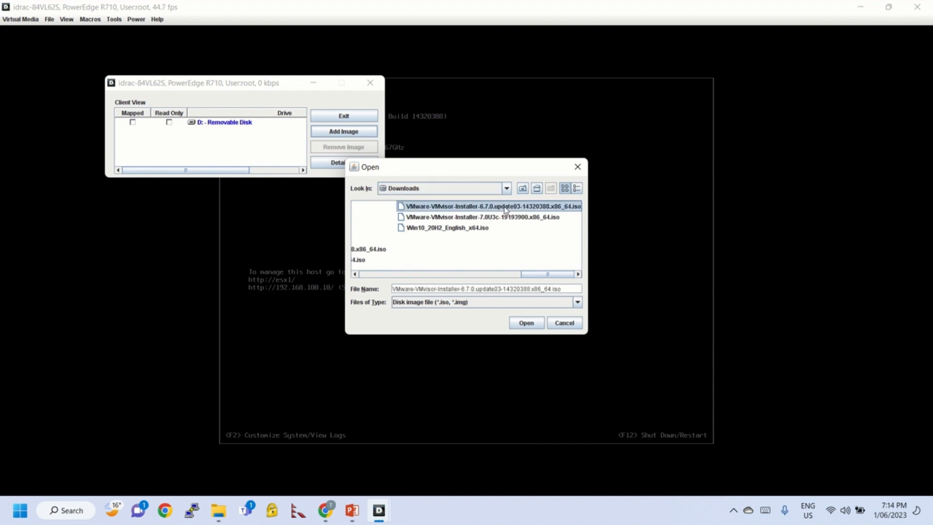
{"action": "double_click", "coordinate": [460, 208]}
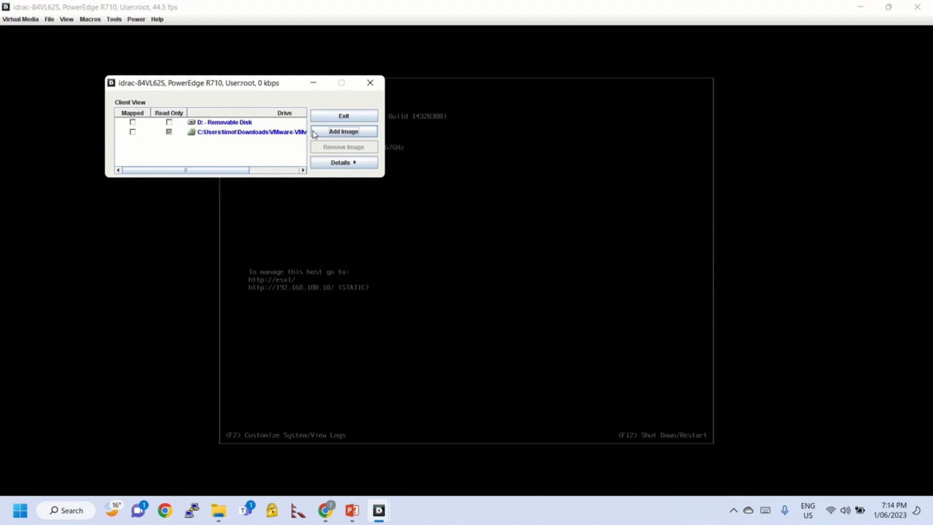
Map the ESXi ISO and confirm in Details it appears as Virtual CD/DVD
{"action": "left_click", "coordinate": [133, 132]}
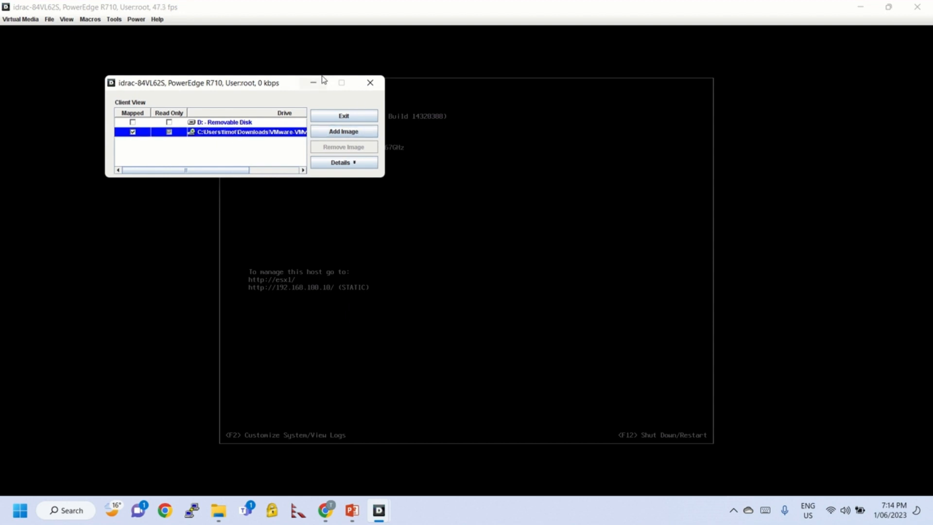
{"action": "left_click", "coordinate": [355, 169]}
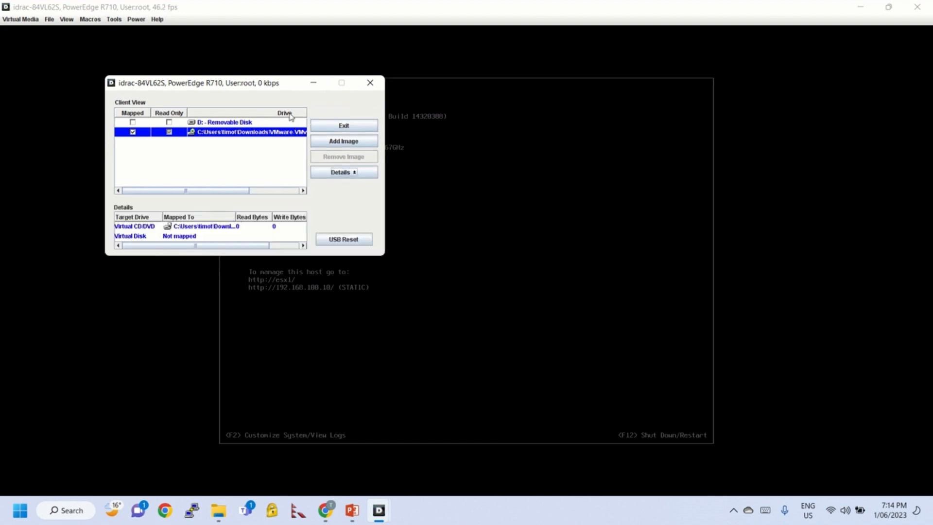
{"action": "left_click", "coordinate": [313, 84]}
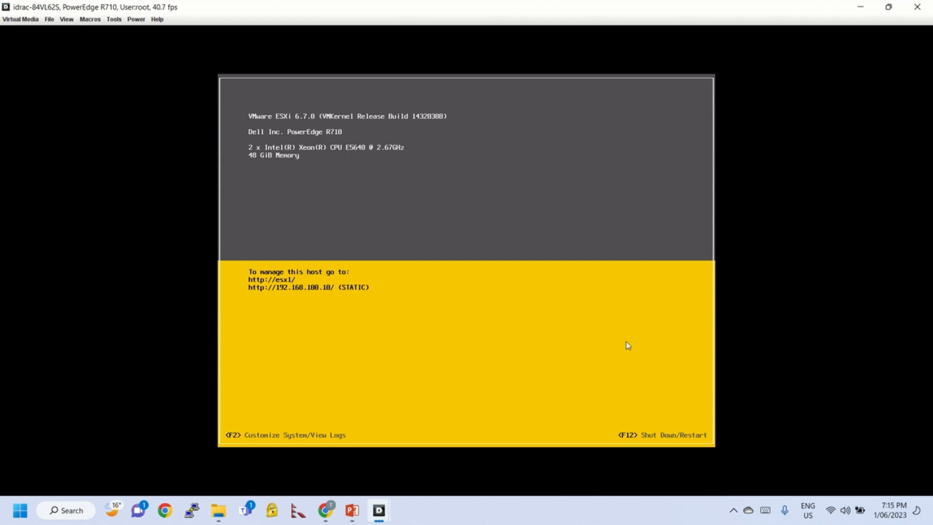
Log in to the ESXi console as root with the root password, which is rejected
{"action": "key", "text": "F12"}
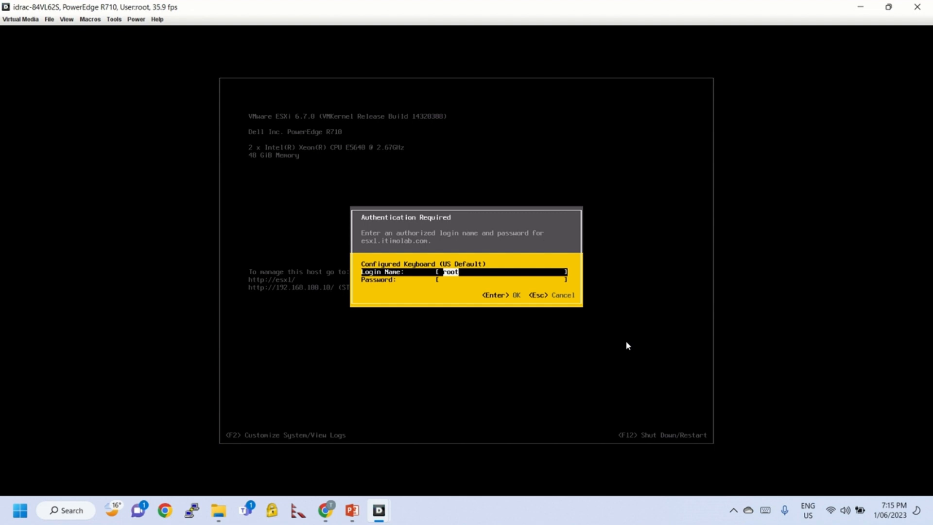
{"action": "key", "text": "Tab"}
{"action": "type", "text": "******"}
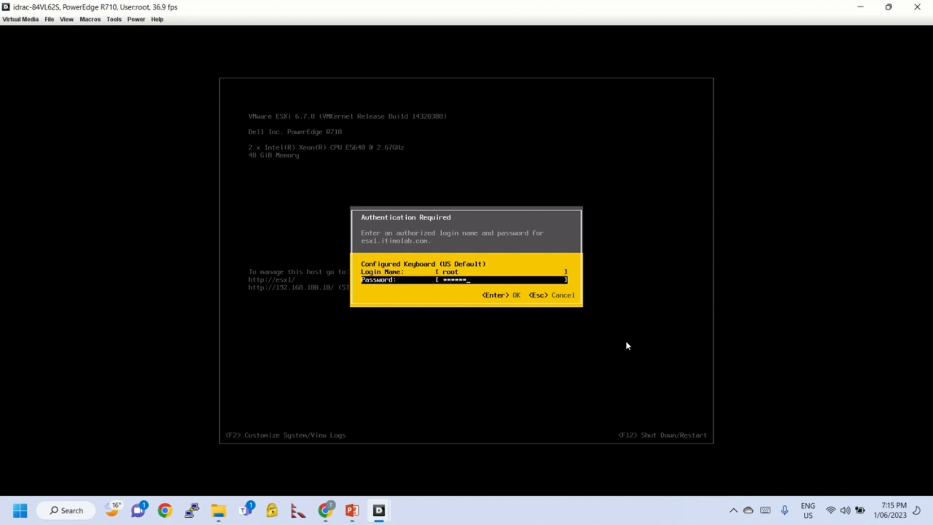
{"action": "key", "text": "Return"}
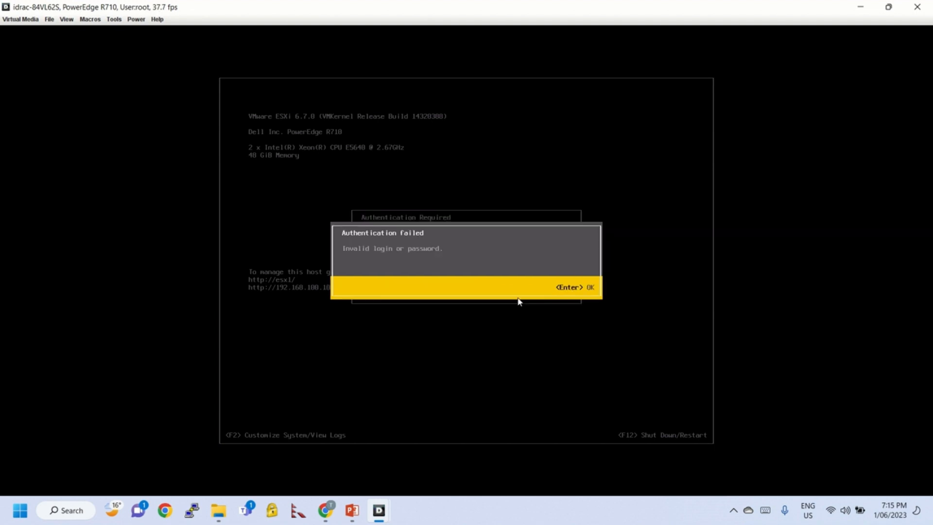
Dismiss the Authentication Failed message and retry the root password, rejected again
{"action": "key", "text": "Return"}
{"action": "type", "text": "*"}
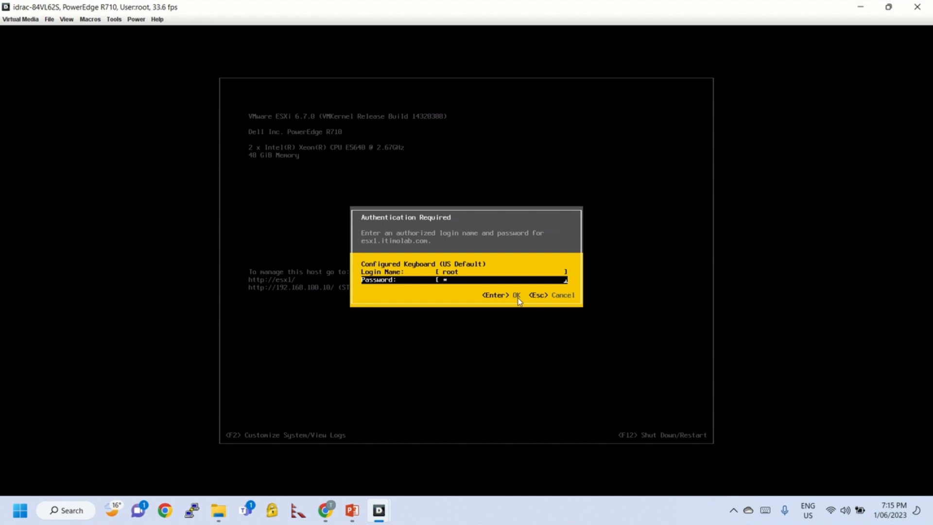
{"action": "type", "text": "******"}
{"action": "key", "text": "Return"}
{"action": "key", "text": "Return"}
{"action": "type", "text": "*******"}
{"action": "key", "text": "Return"}
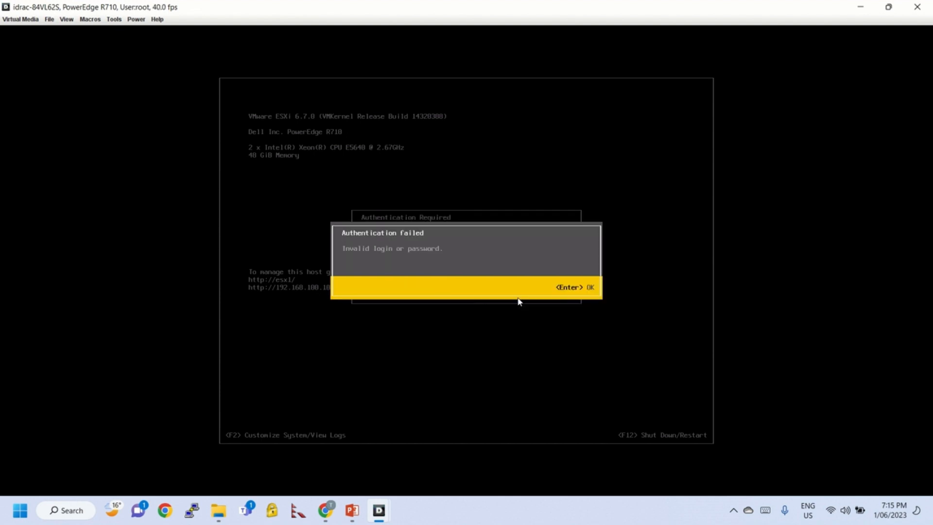
{"action": "key", "text": "Return"}
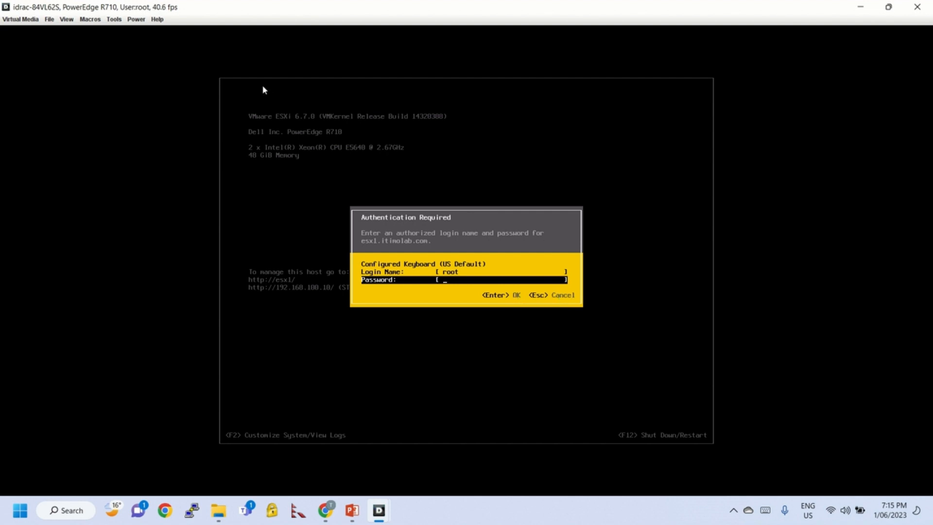
Power-cycle the server with a cold boot and confirm it
{"action": "left_click", "coordinate": [136, 19]}
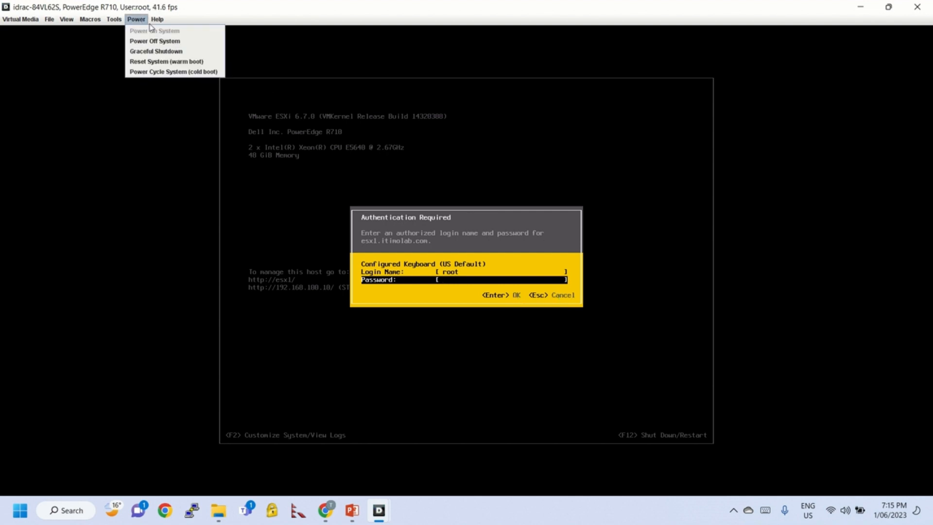
{"action": "mouse_move", "coordinate": [157, 20]}
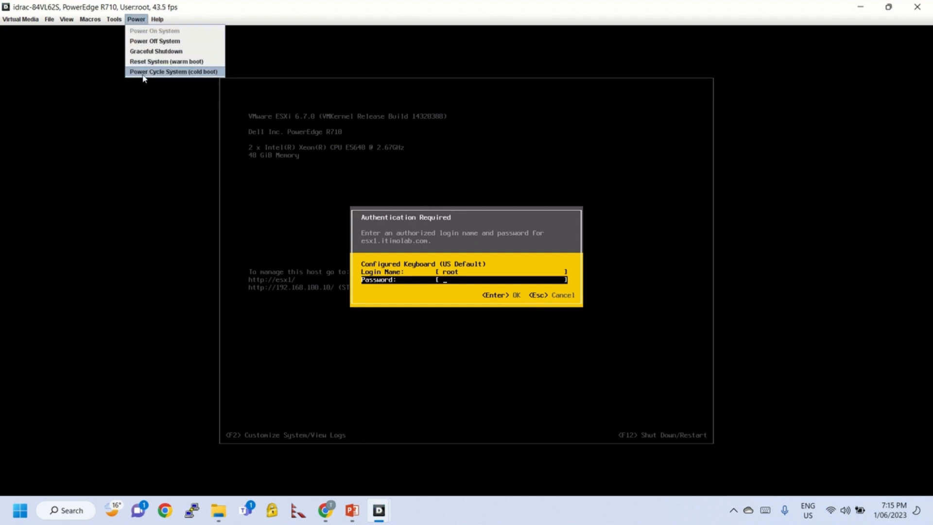
{"action": "left_click", "coordinate": [189, 71]}
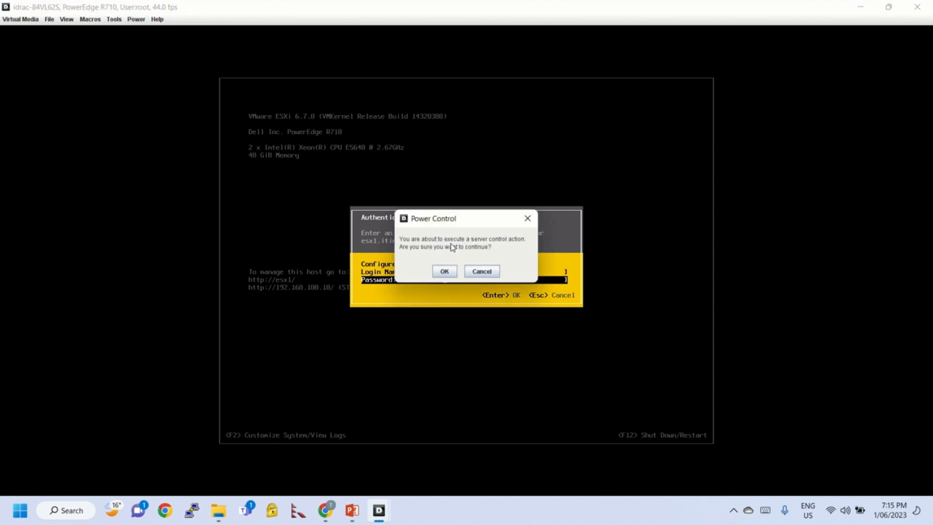
{"action": "left_click", "coordinate": [445, 271]}
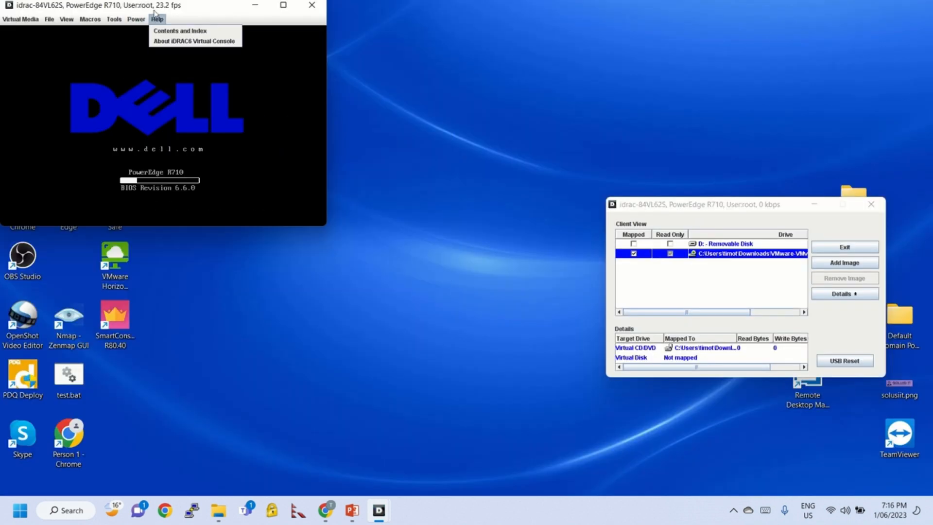
Maximize the console and press F11 at the Dell POST screen to reach the Boot Manager
{"action": "double_click", "coordinate": [156, 6]}
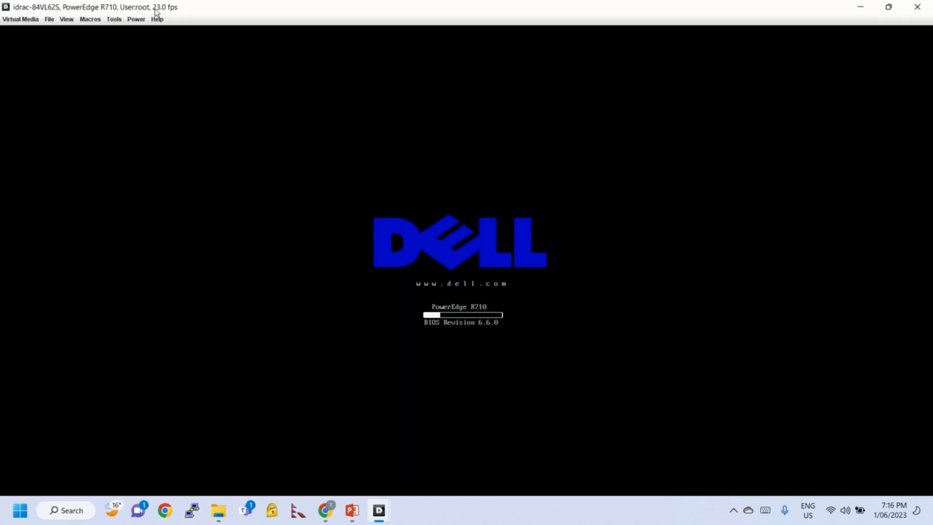
{"action": "left_click", "coordinate": [86, 24]}
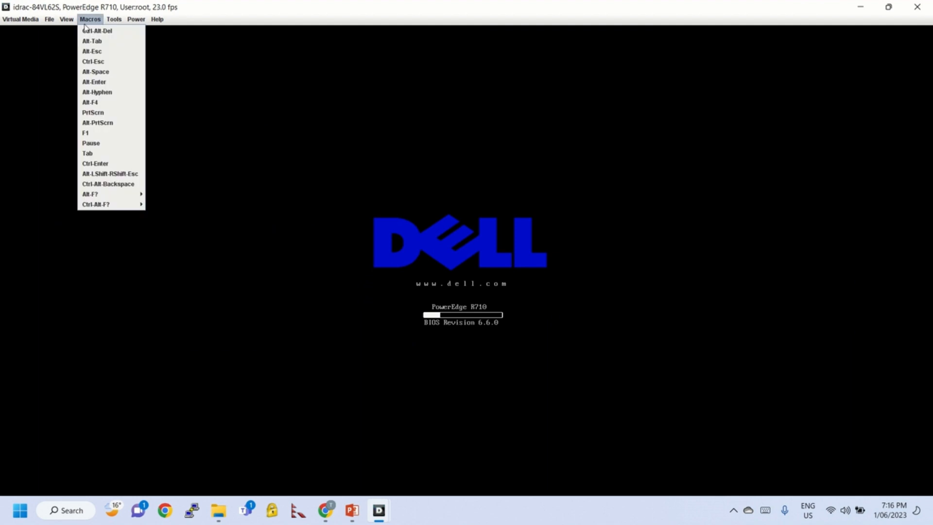
{"action": "left_click", "coordinate": [460, 164]}
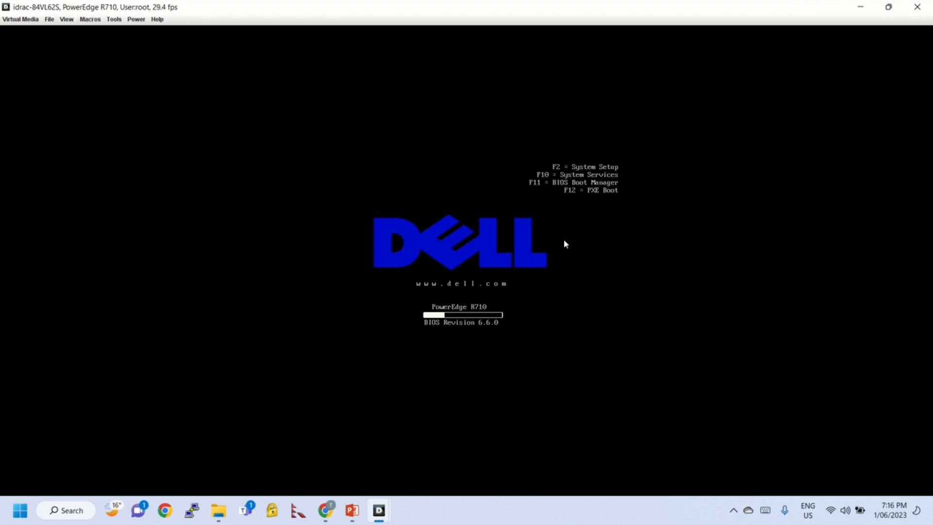
{"action": "key", "text": "F11"}
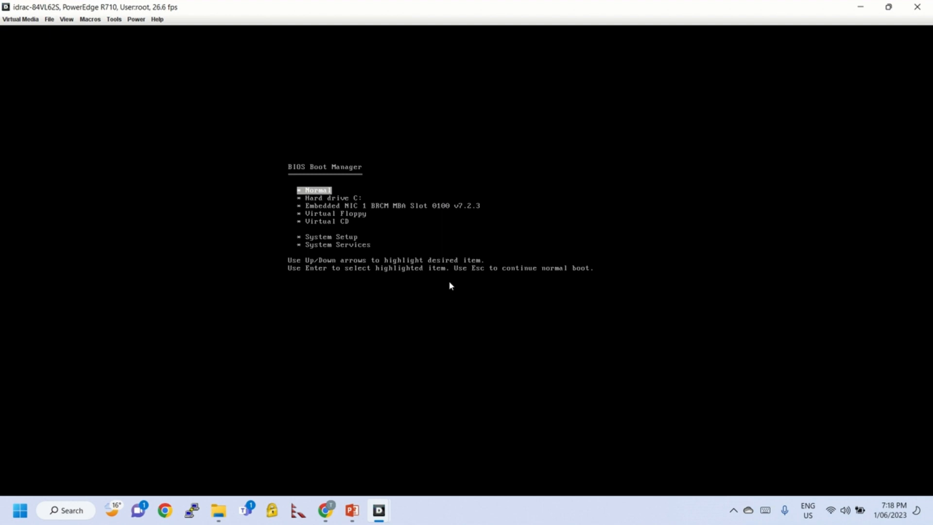
Choose Virtual CD in the BIOS Boot Manager and boot from it
{"action": "key", "text": "Down"}
{"action": "key", "text": "Down"}
{"action": "key", "text": "Down"}
{"action": "key", "text": "Down"}
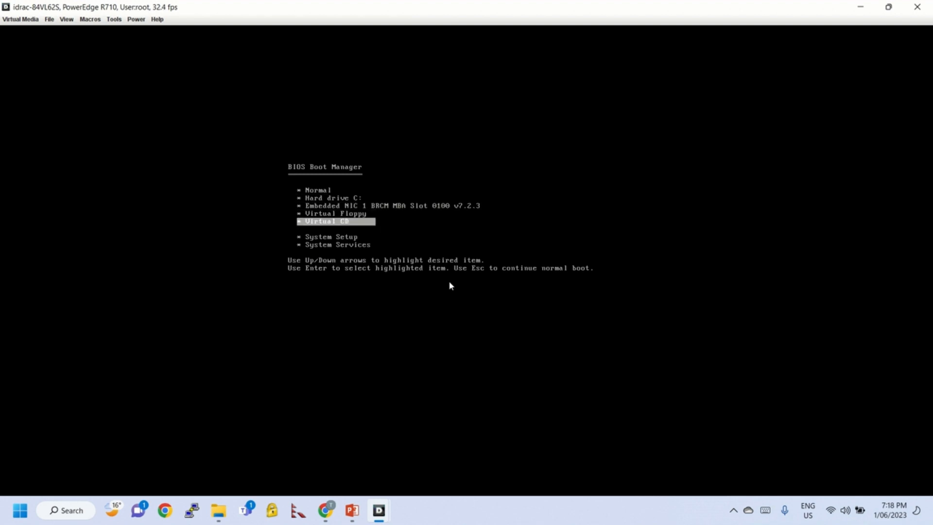
{"action": "key", "text": "Return"}
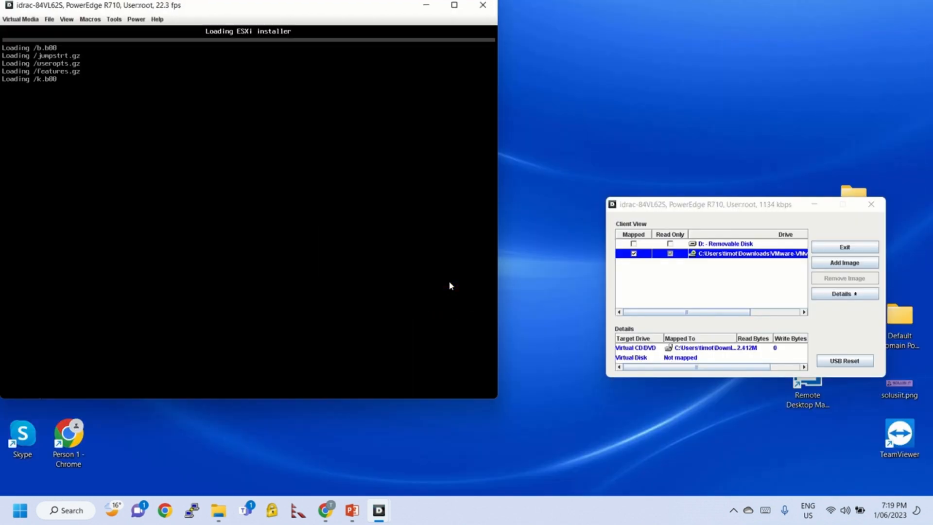
Move the console window aside while the ESXi 6.7.0 installer loads to its Welcome screen
{"action": "mouse_move", "coordinate": [443, 10]}
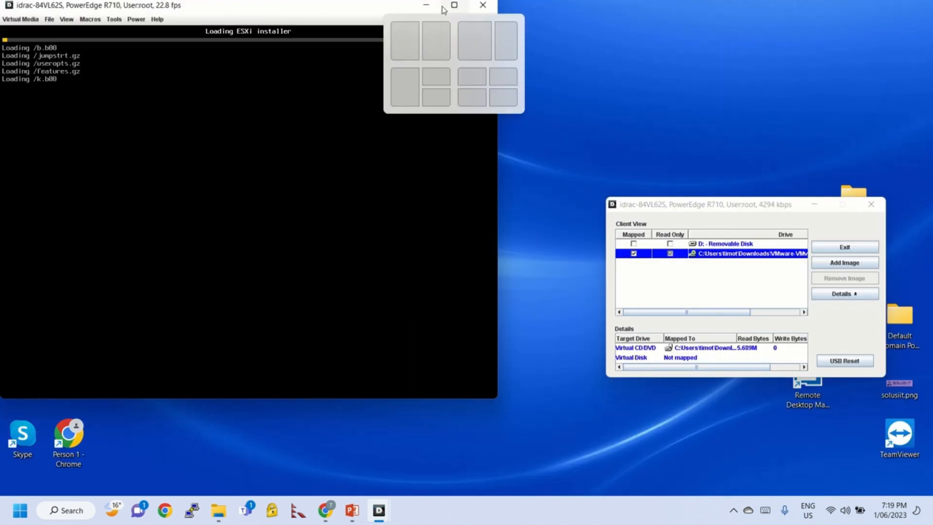
{"action": "left_click_drag", "start_coordinate": [343, 14], "coordinate": [428, 30]}
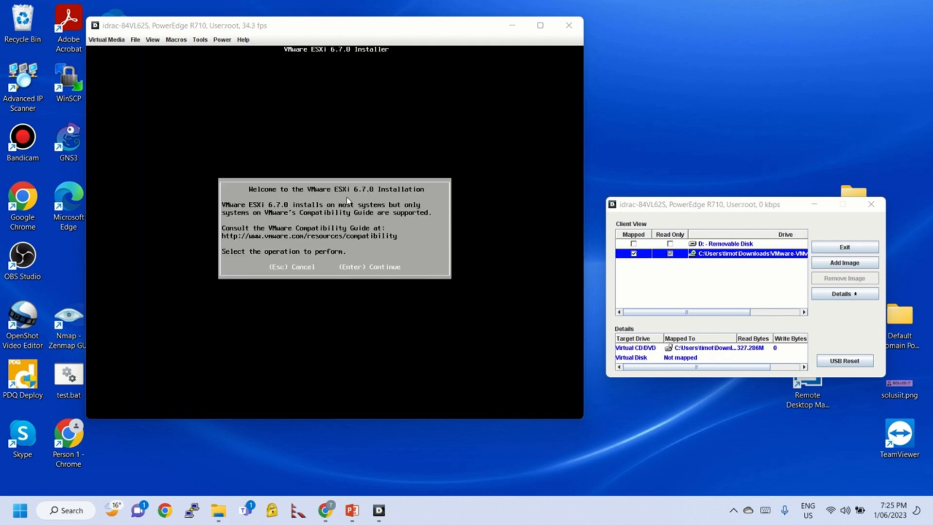
Continue past the ESXi Welcome screen and accept the licence agreement with F11
{"action": "left_click", "coordinate": [309, 215]}
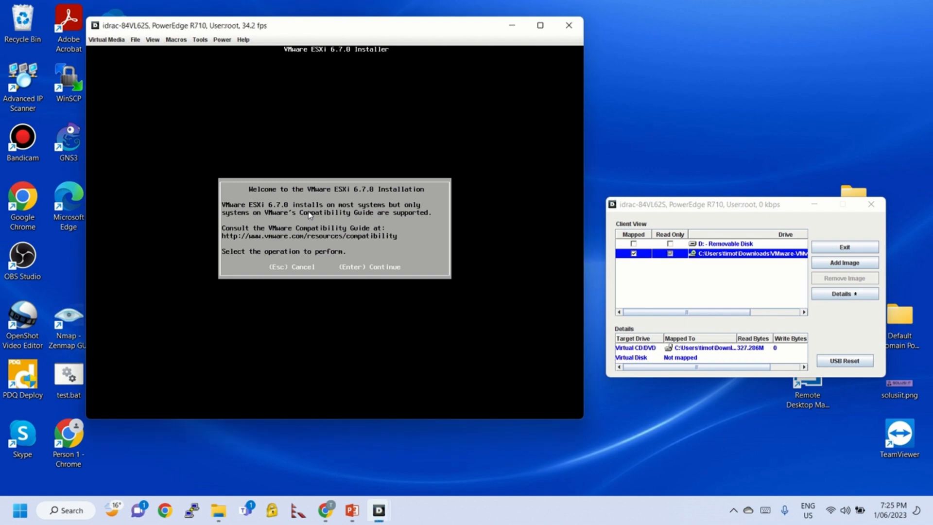
{"action": "key", "text": "Return"}
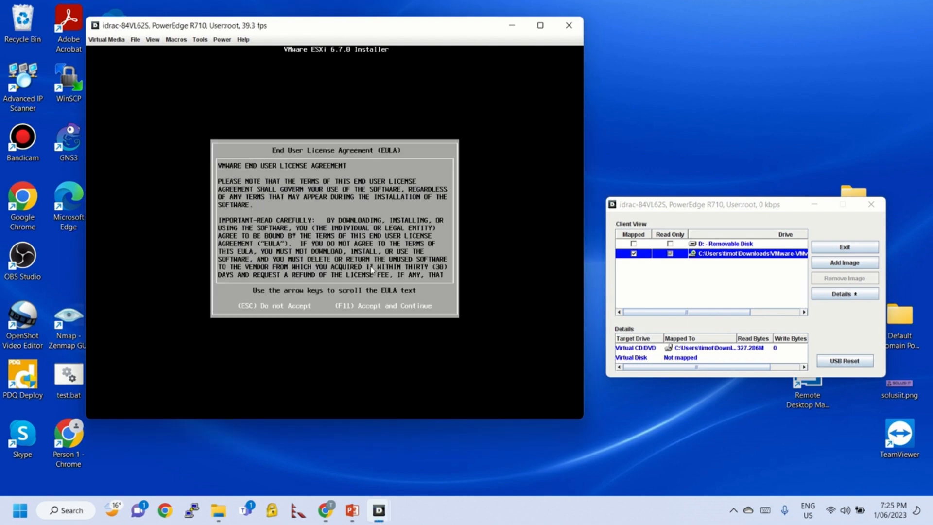
{"action": "key", "text": "Down"}
{"action": "key", "text": "Down"}
{"action": "key", "text": "Down"}
{"action": "key", "text": "Down"}
{"action": "key", "text": "F11"}
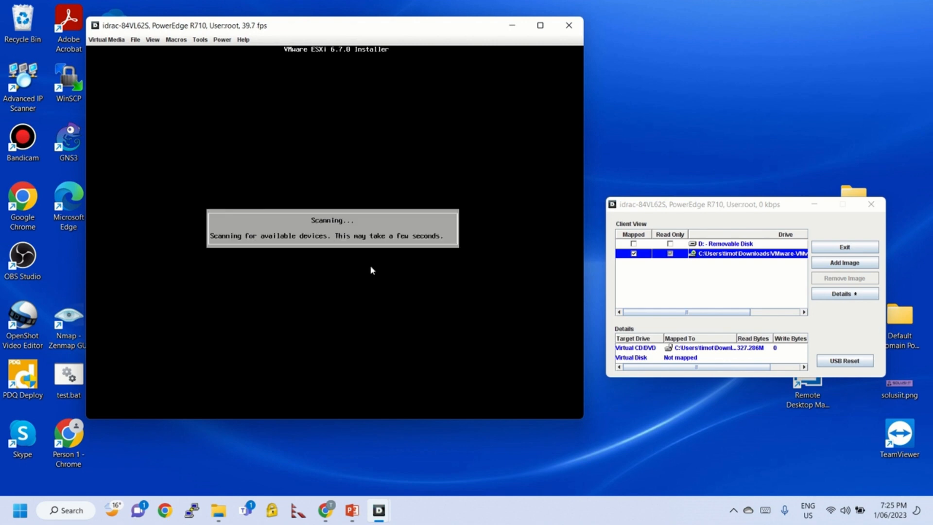
{"action": "mouse_move", "coordinate": [441, 2]}
{"action": "mouse_move", "coordinate": [541, 28]}
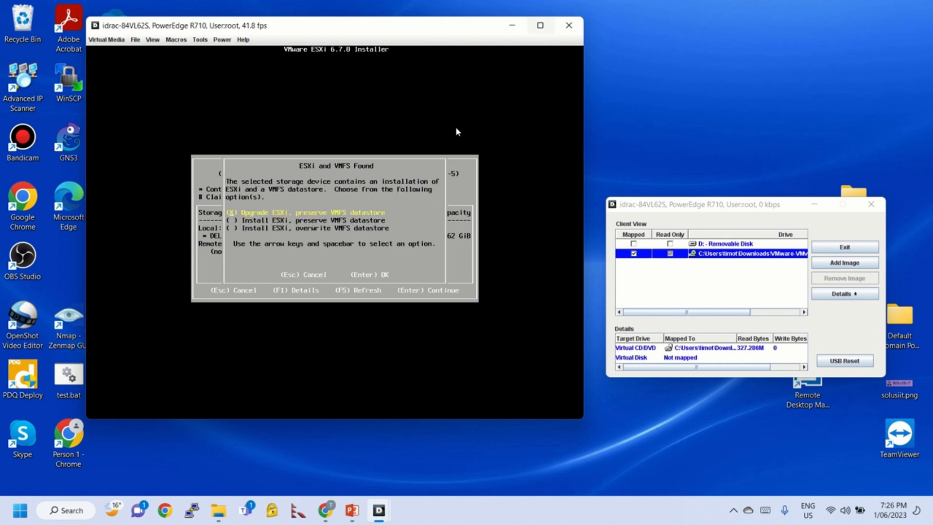
Browse the upgrade, preserve and overwrite options on the ESXi and VMFS Found prompt and confirm one
{"action": "key", "text": "Down"}
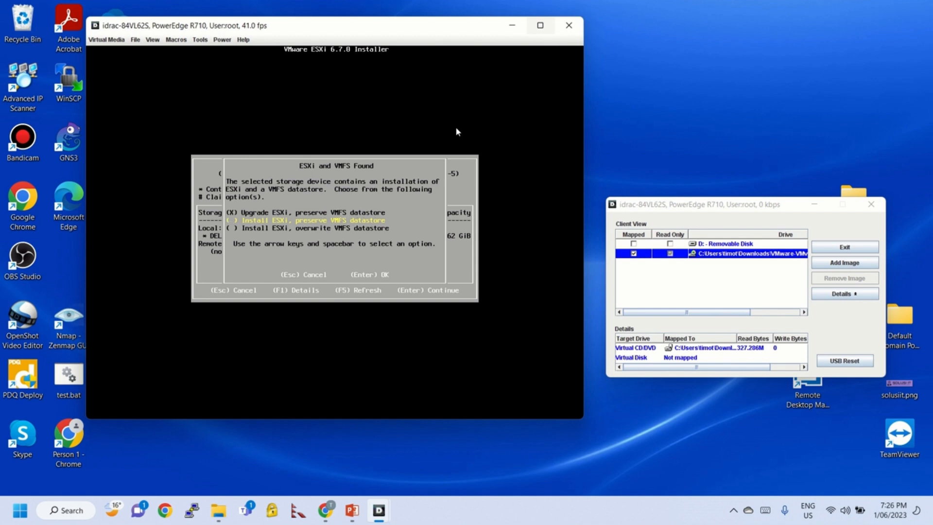
{"action": "key", "text": "Down"}
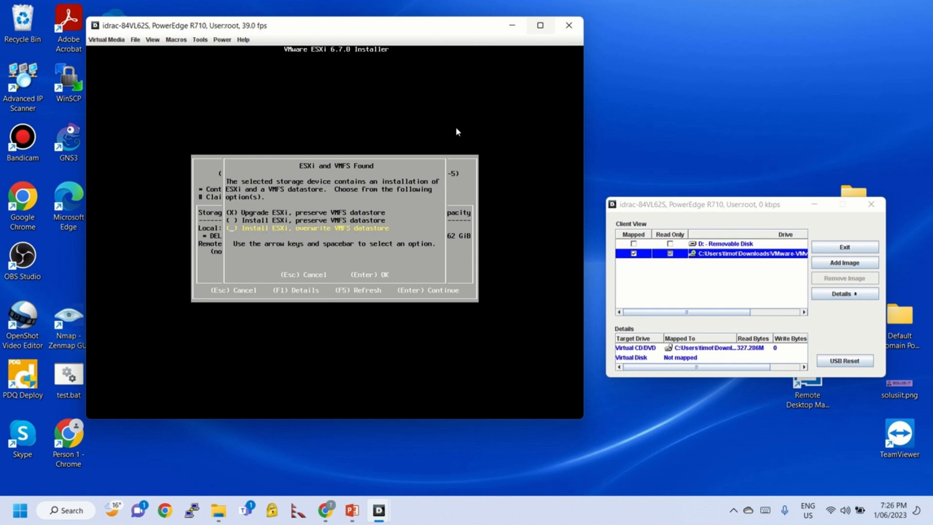
{"action": "key", "text": "Up"}
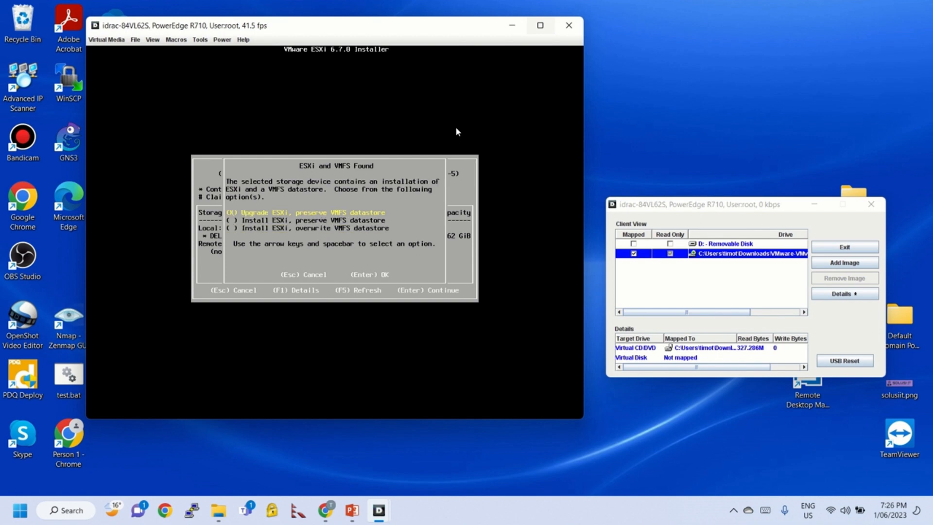
{"action": "key", "text": "Down"}
{"action": "key", "text": "Up"}
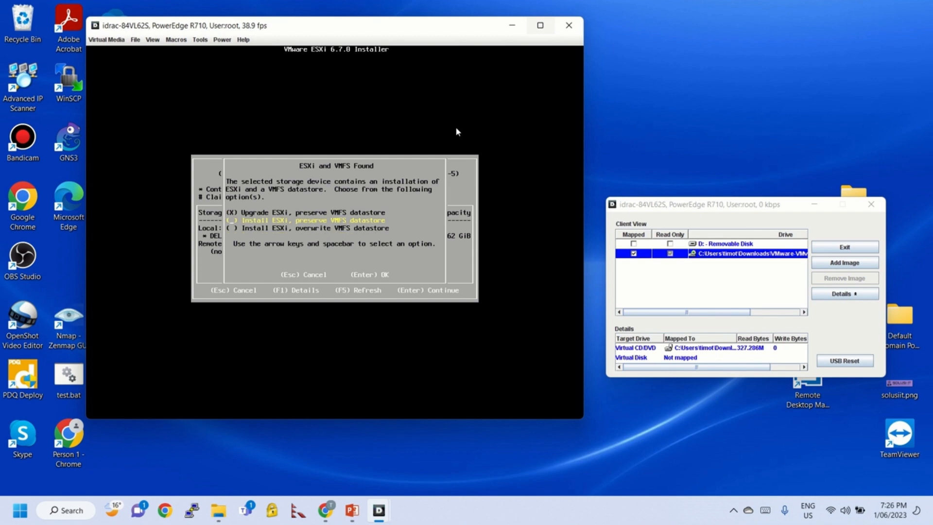
{"action": "key", "text": "Up"}
{"action": "key", "text": "Down"}
{"action": "key", "text": "Down"}
{"action": "key", "text": "Up"}
{"action": "key", "text": "Up"}
{"action": "key", "text": "Down"}
{"action": "key", "text": "Down"}
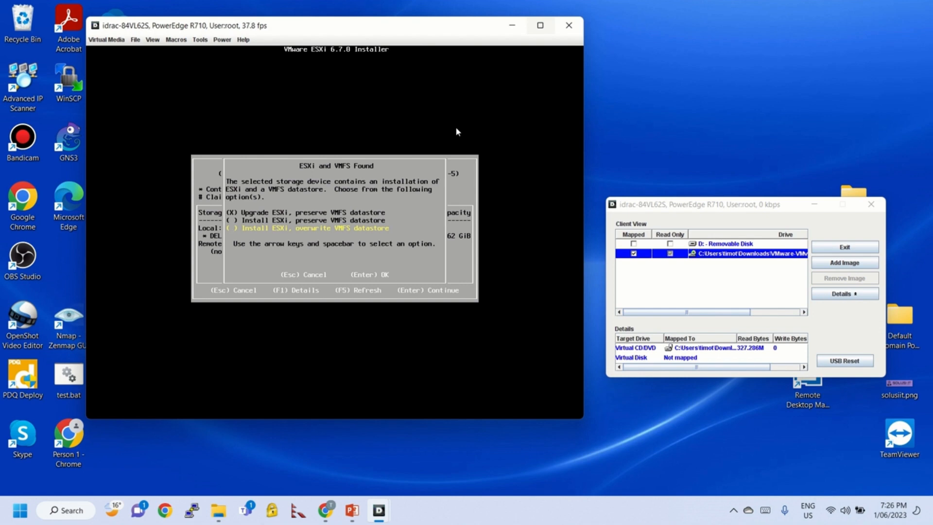
{"action": "key", "text": "Return"}
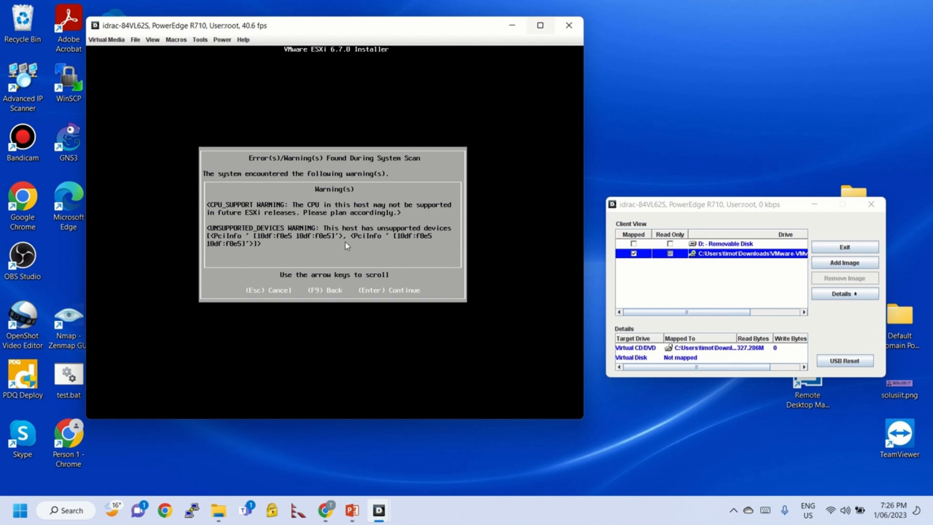
Pass the scan warnings, pick the PERC H700 disk, and mark 'Install ESXi, overwrite VMFS datastore'
{"action": "key", "text": "Return"}
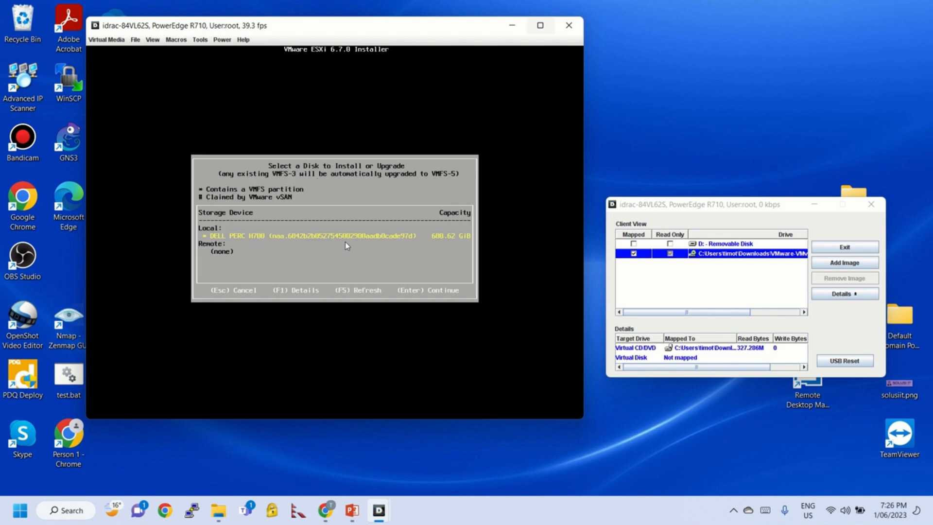
{"action": "key", "text": "Return"}
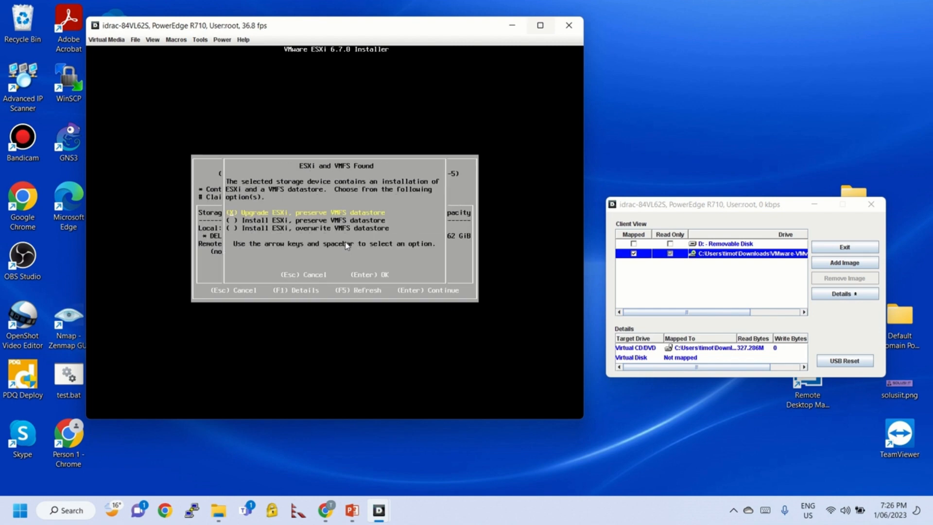
{"action": "key", "text": "Down"}
{"action": "key", "text": "Down"}
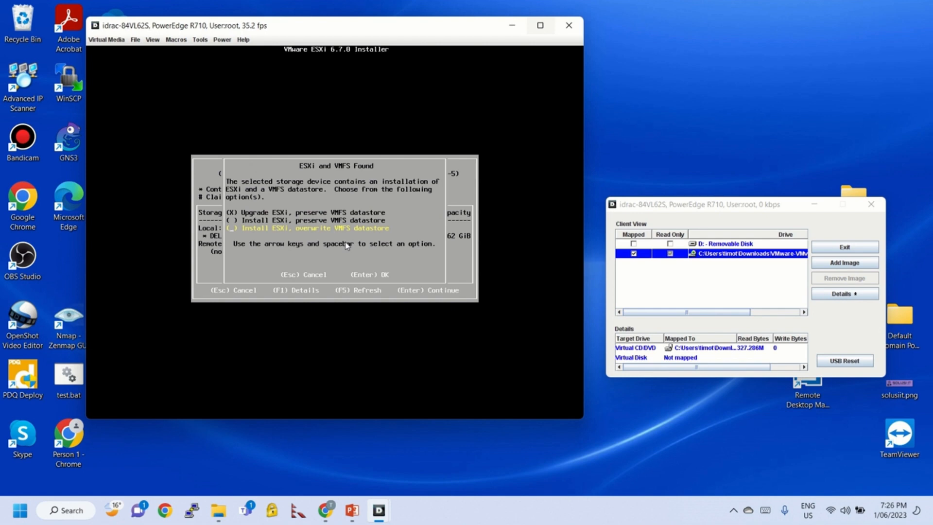
{"action": "key", "text": "space"}
Confirm the overwriting fresh install and keep the US Default keyboard layout
{"action": "key", "text": "Return"}
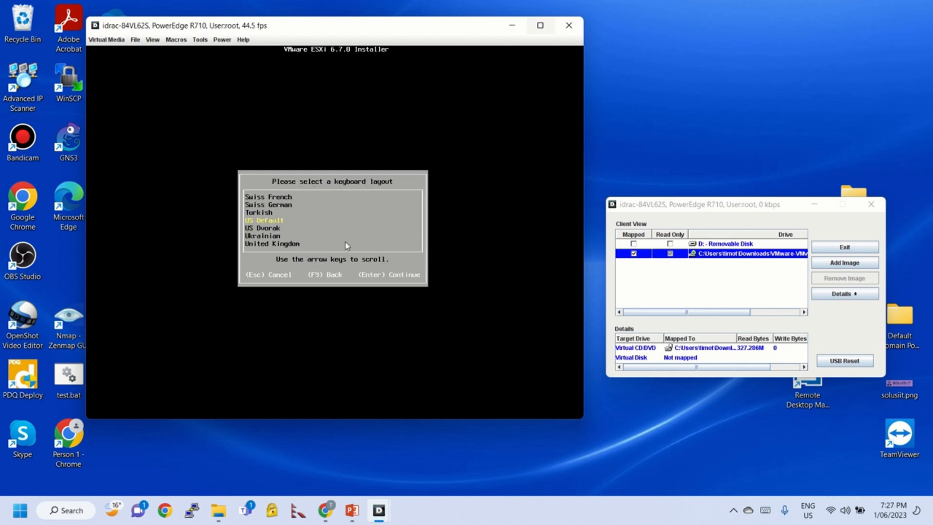
{"action": "key", "text": "Down"}
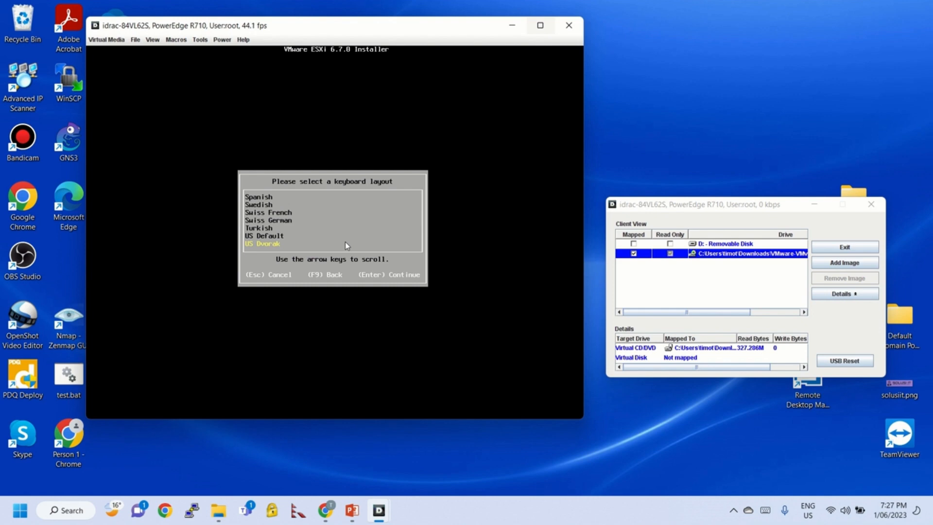
{"action": "key", "text": "Up"}
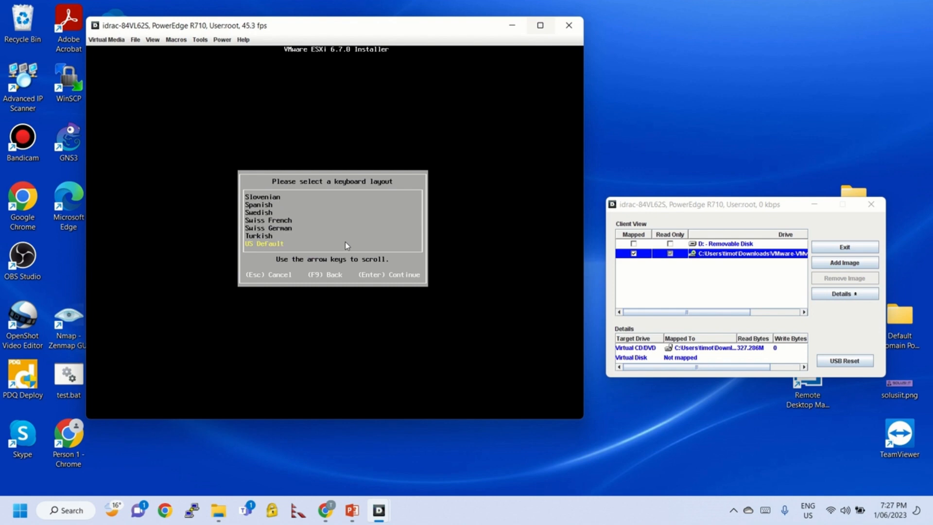
{"action": "key", "text": "Return"}
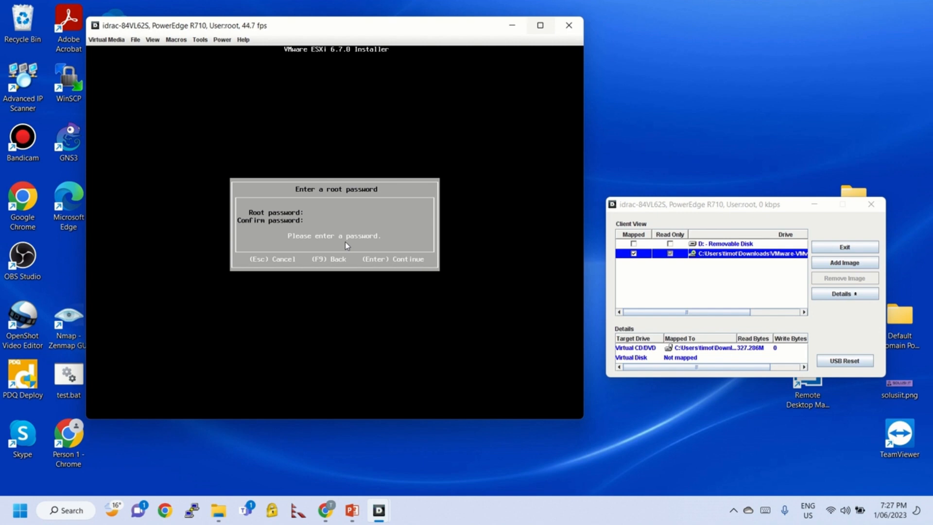
Enter and confirm the root password, then continue
{"action": "type", "text": "**************"}
{"action": "key", "text": "Return"}
{"action": "type", "text": "**"}
{"action": "key", "text": "Return"}
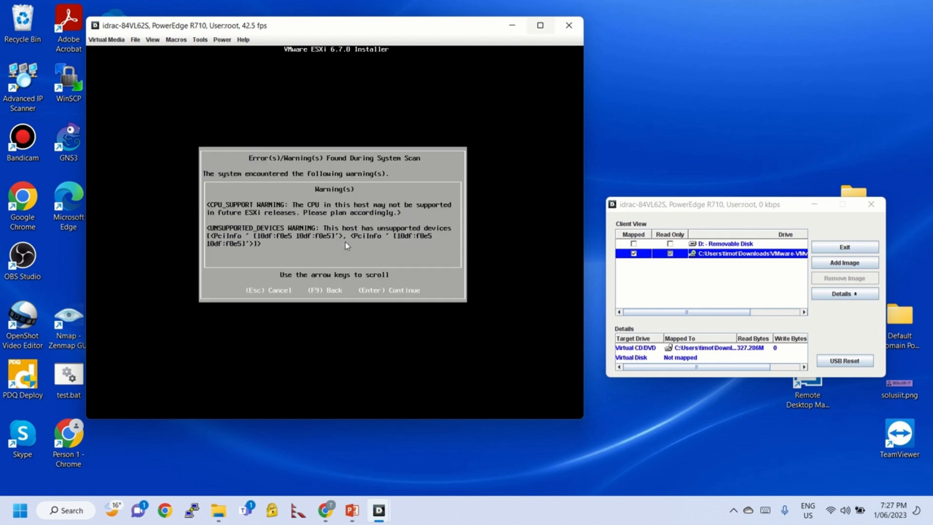
Continue past the compatibility warnings and confirm the ESXi install with F11
{"action": "key", "text": "Return"}
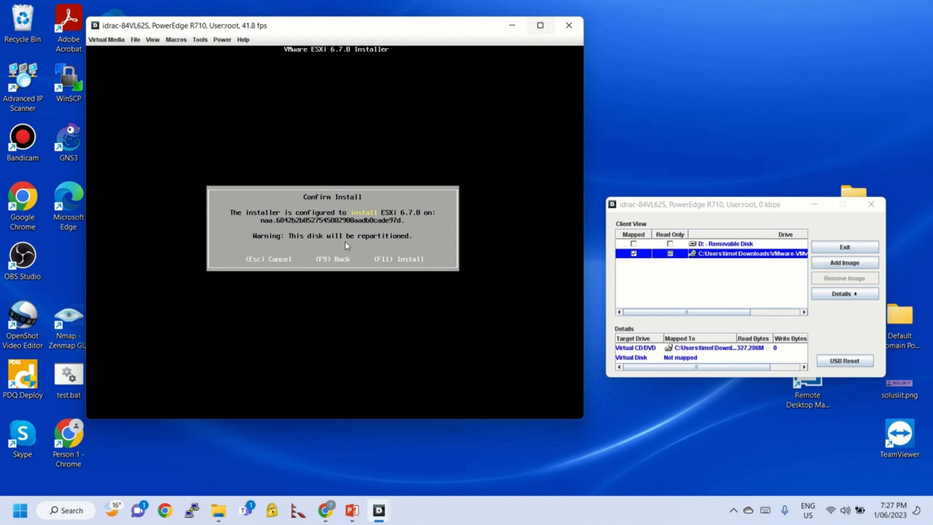
{"action": "key", "text": "F11"}
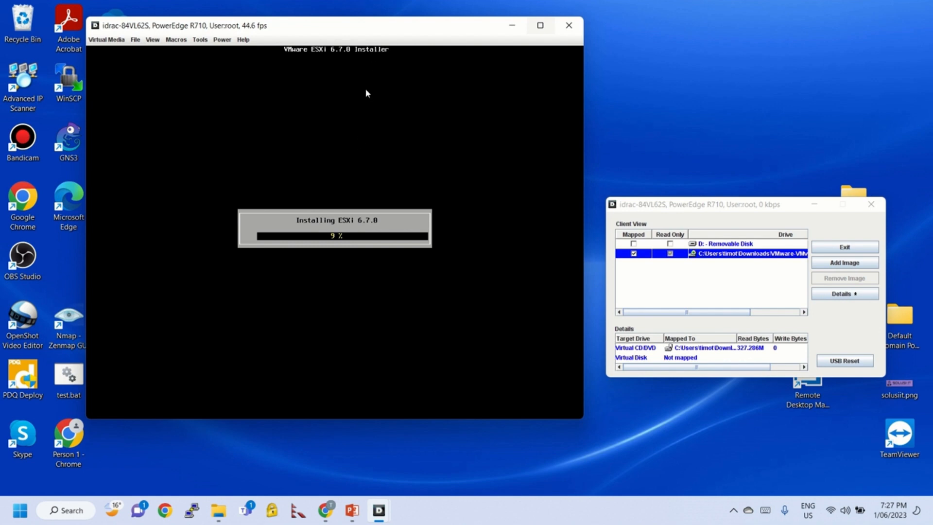
{"action": "mouse_move", "coordinate": [388, 6]}
{"action": "left_click", "coordinate": [395, 28]}
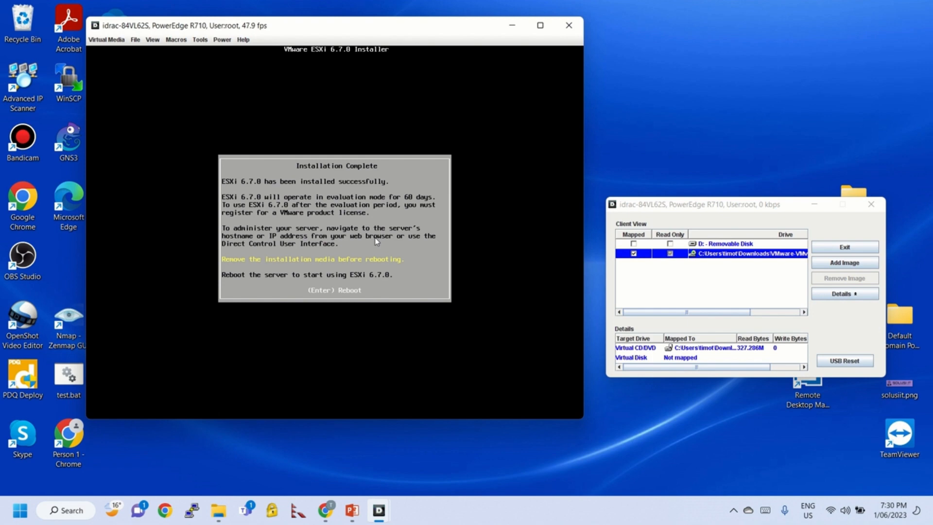
Exit the Virtual Media session to disconnect the ESXi ISO, then reboot the server
{"action": "left_click_drag", "start_coordinate": [663, 209], "coordinate": [516, 204]}
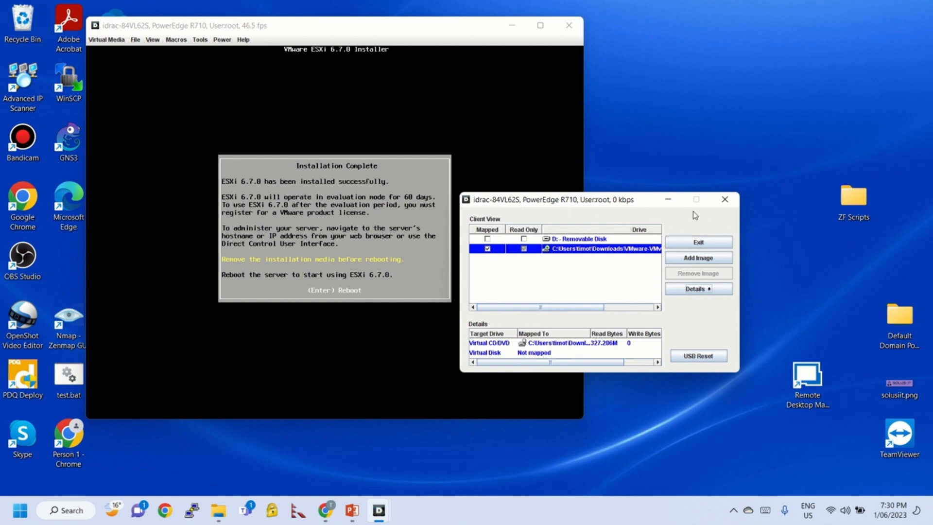
{"action": "left_click_drag", "start_coordinate": [593, 208], "coordinate": [508, 164]}
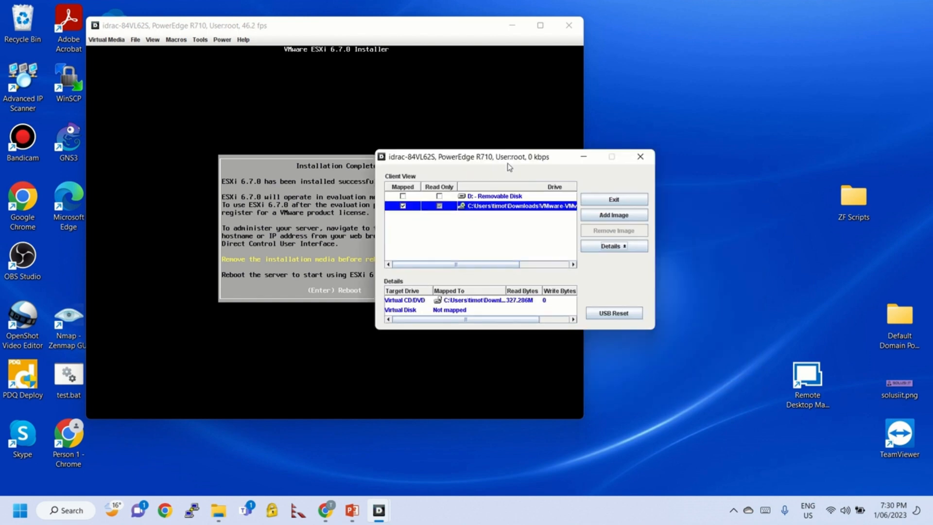
{"action": "left_click", "coordinate": [613, 199]}
{"action": "left_click", "coordinate": [501, 273]}
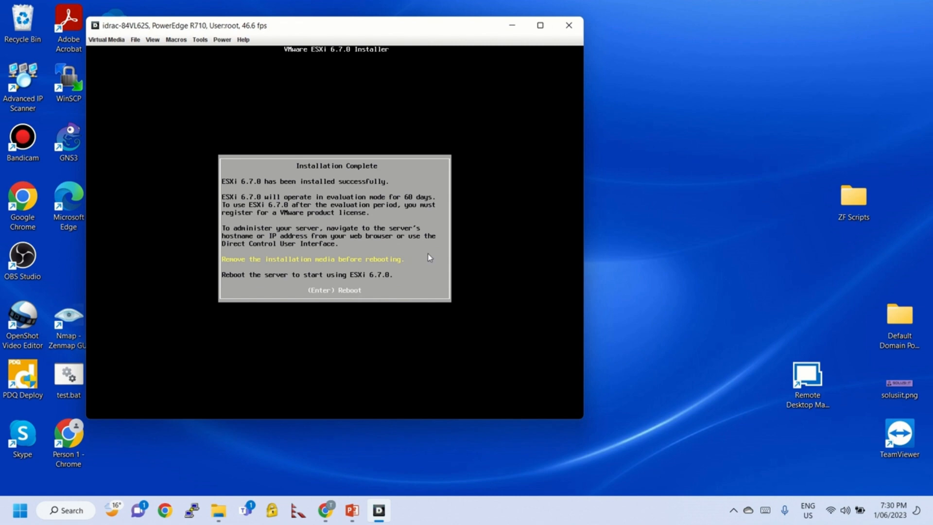
{"action": "key", "text": "Return"}
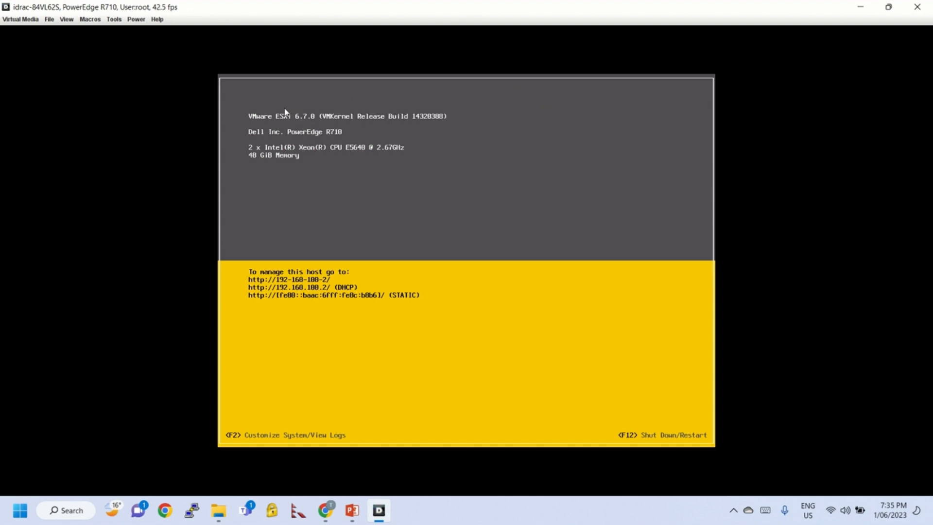
Load 192.168.100.2 in a new Chrome tab and proceed past the unsafe-certificate warning
{"action": "left_click", "coordinate": [326, 510]}
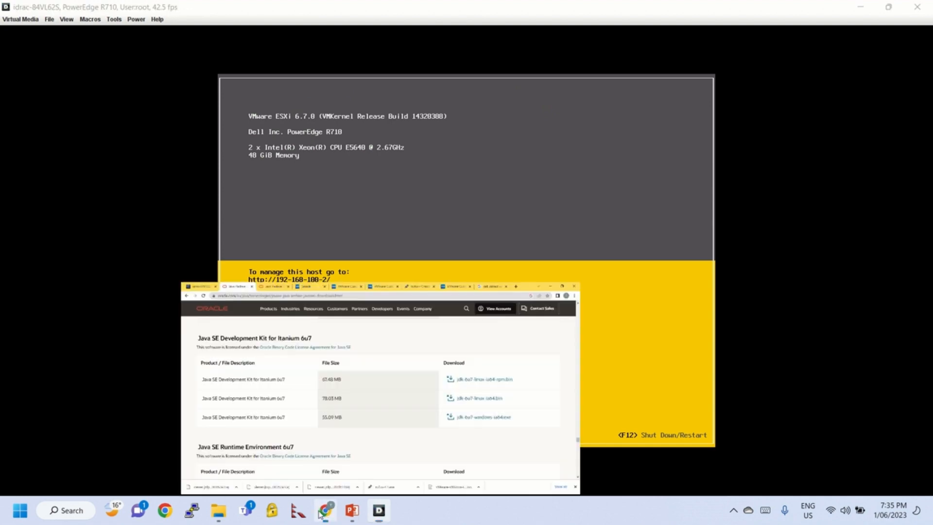
{"action": "left_click_drag", "start_coordinate": [814, 10], "coordinate": [640, 223]}
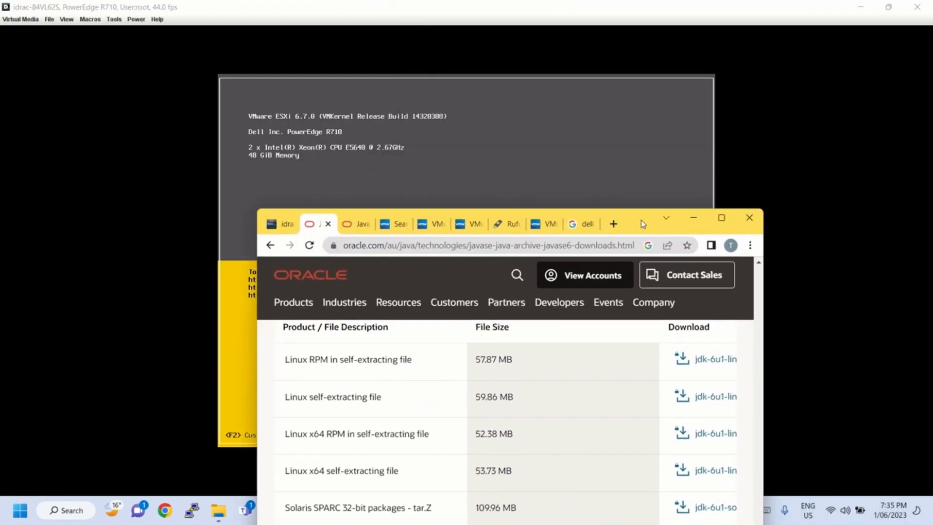
{"action": "left_click", "coordinate": [614, 223]}
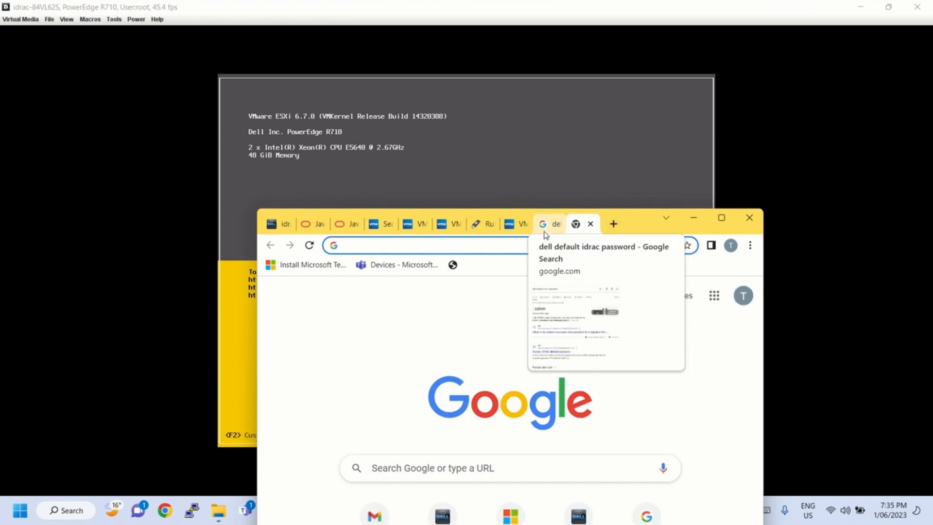
{"action": "left_click_drag", "start_coordinate": [640, 221], "coordinate": [589, 345]}
{"action": "type", "text": "19"}
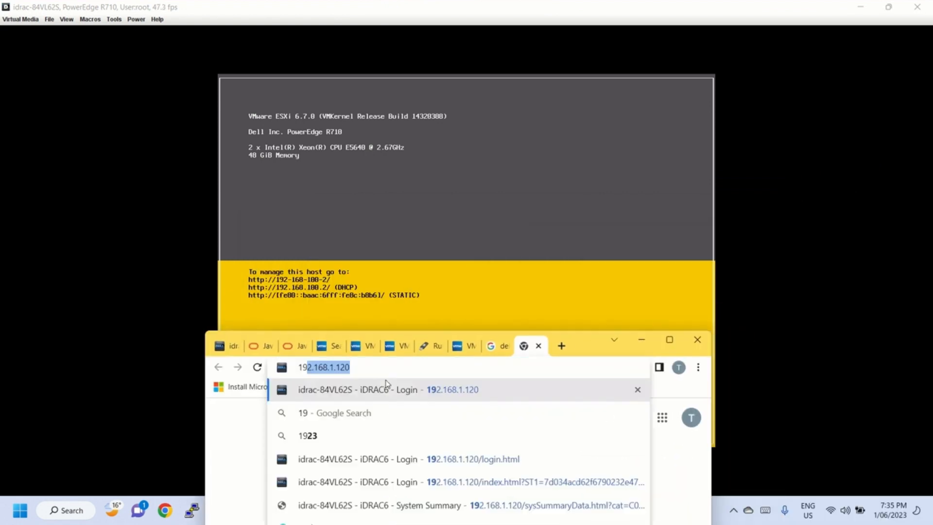
{"action": "type", "text": "2.168."}
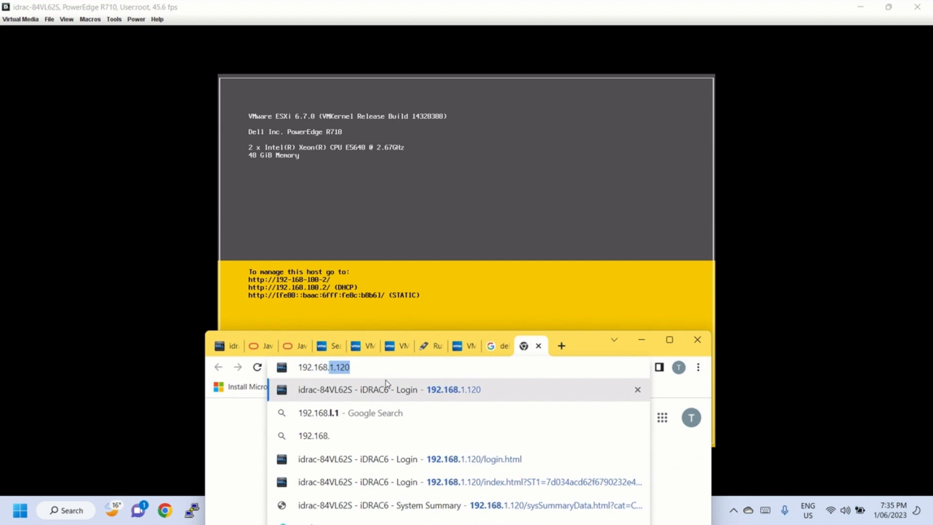
{"action": "type", "text": "100.2"}
{"action": "key", "text": "Return"}
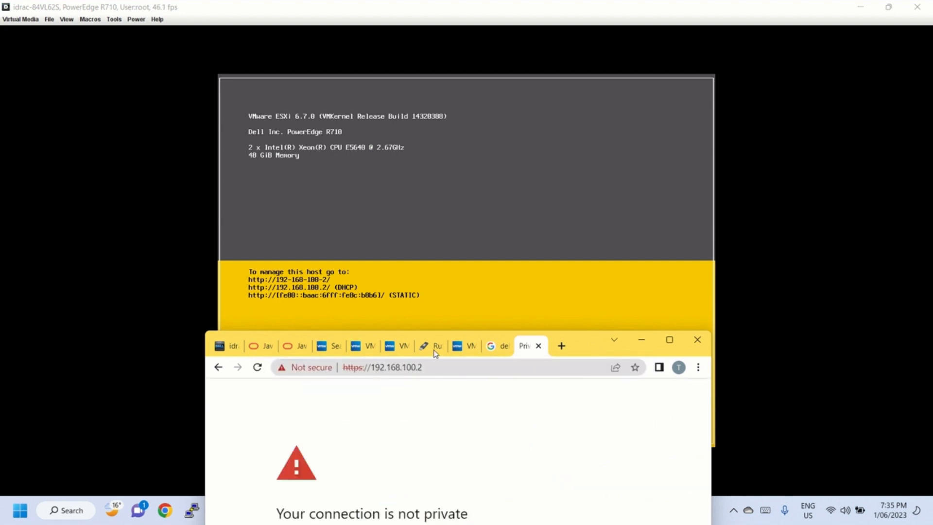
{"action": "left_click_drag", "start_coordinate": [587, 358], "coordinate": [571, 60]}
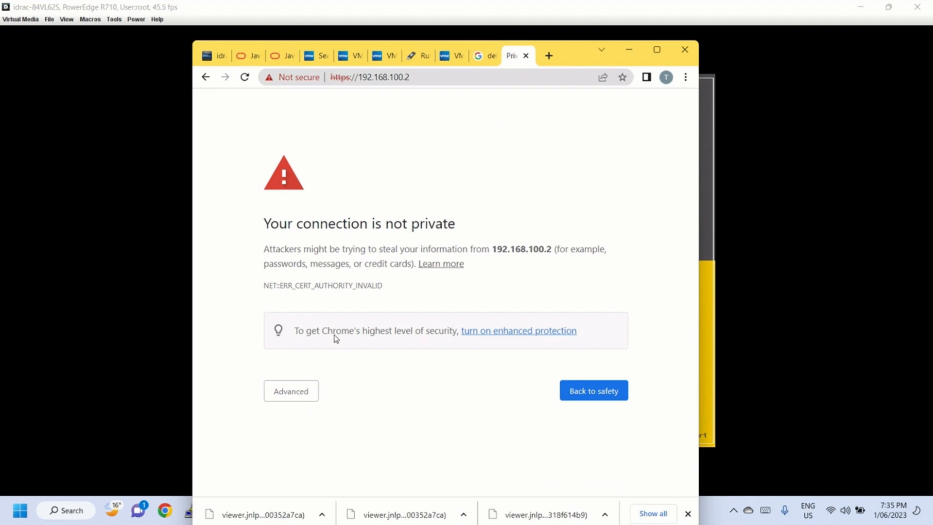
{"action": "left_click", "coordinate": [298, 388]}
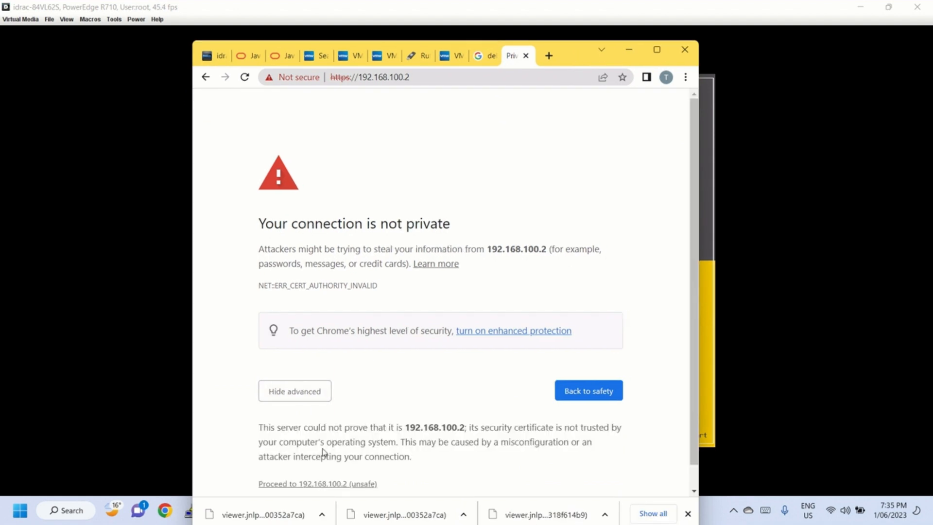
{"action": "left_click", "coordinate": [346, 485]}
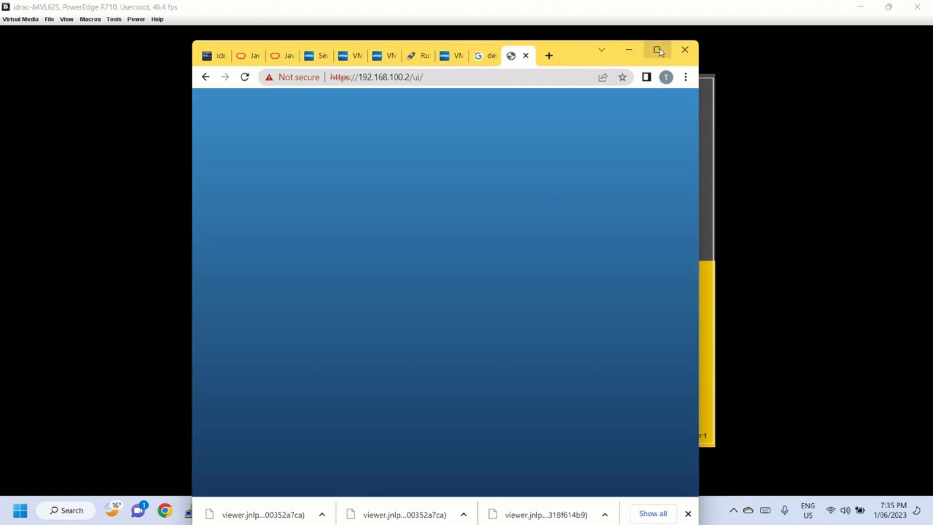
Maximize Chrome and log in to the ESXi Host Client as root with its password
{"action": "left_click", "coordinate": [657, 50]}
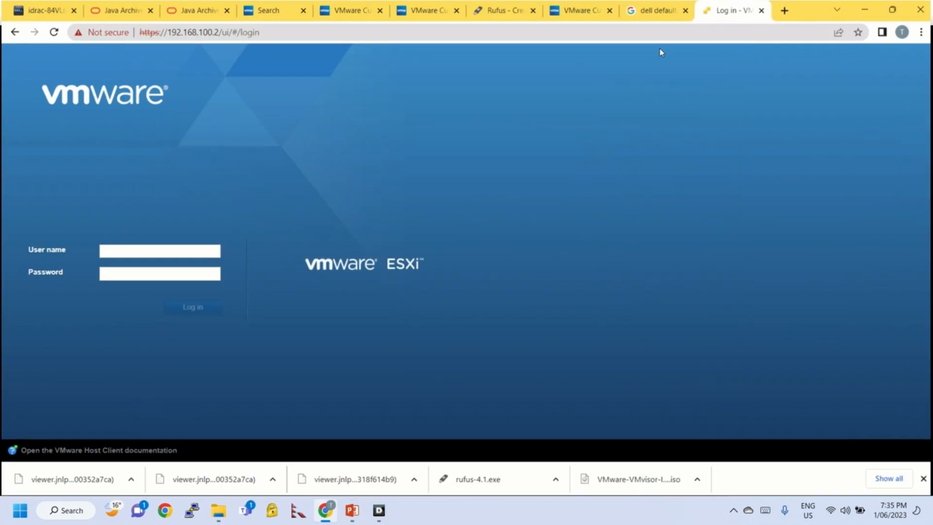
{"action": "left_click", "coordinate": [136, 251]}
{"action": "type", "text": "root"}
{"action": "key", "text": "Tab"}
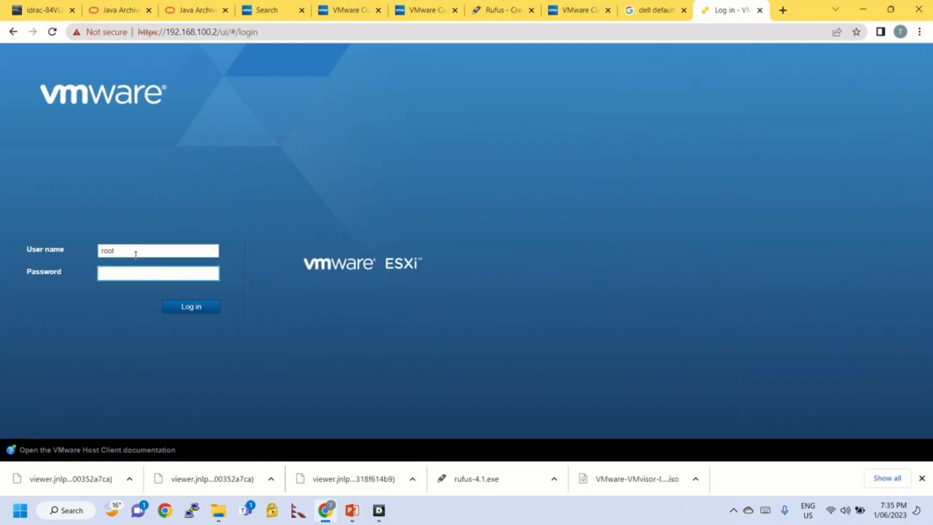
{"action": "type", "text": "********"}
{"action": "key", "text": "Return"}
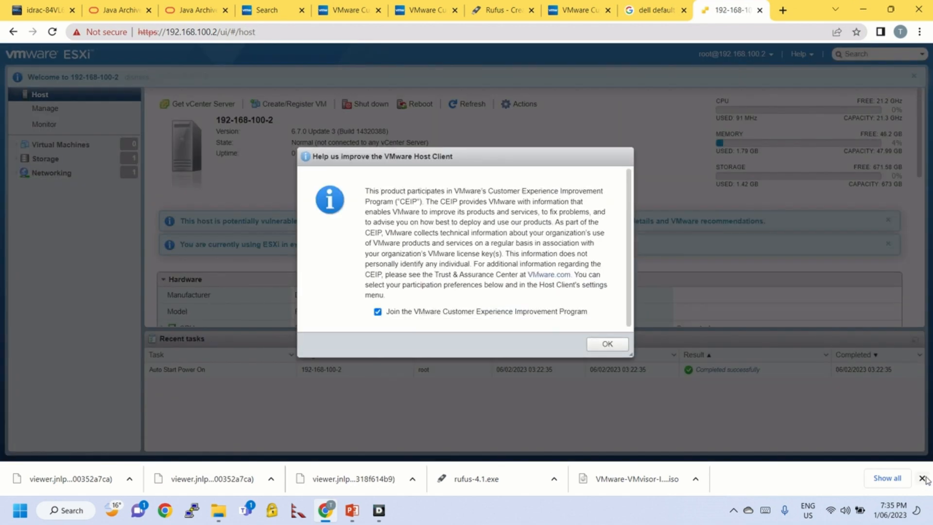
Decline the Customer Experience Improvement Program, then switch back to the iDRAC virtual console
{"action": "left_click", "coordinate": [924, 479]}
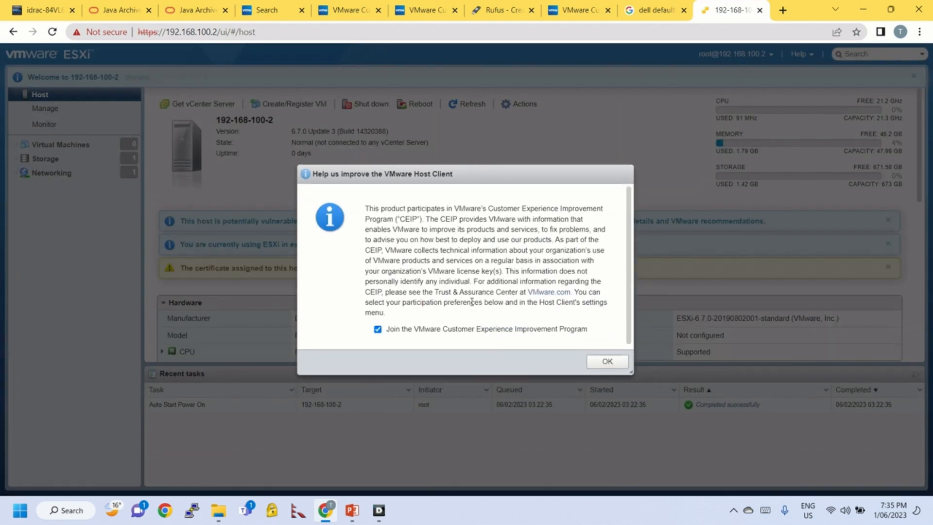
{"action": "left_click", "coordinate": [446, 331]}
{"action": "left_click", "coordinate": [607, 361]}
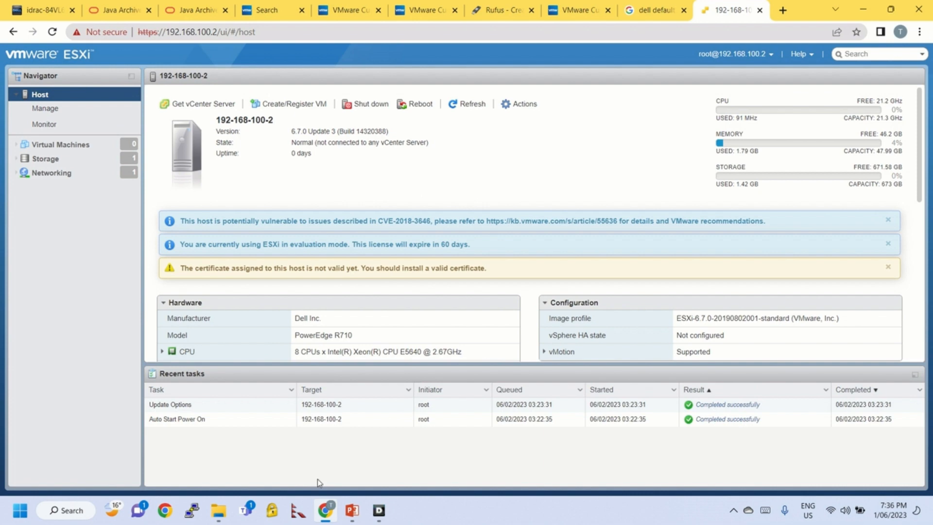
{"action": "left_click", "coordinate": [378, 511]}
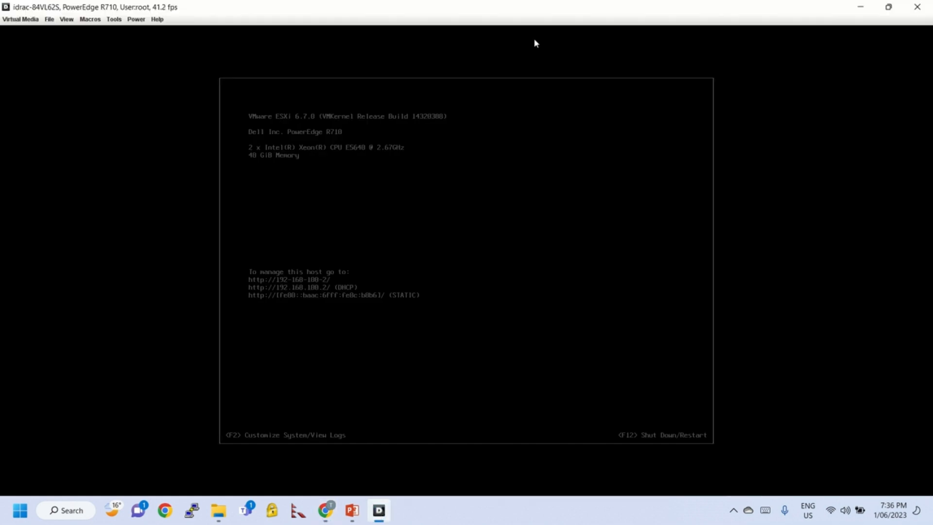